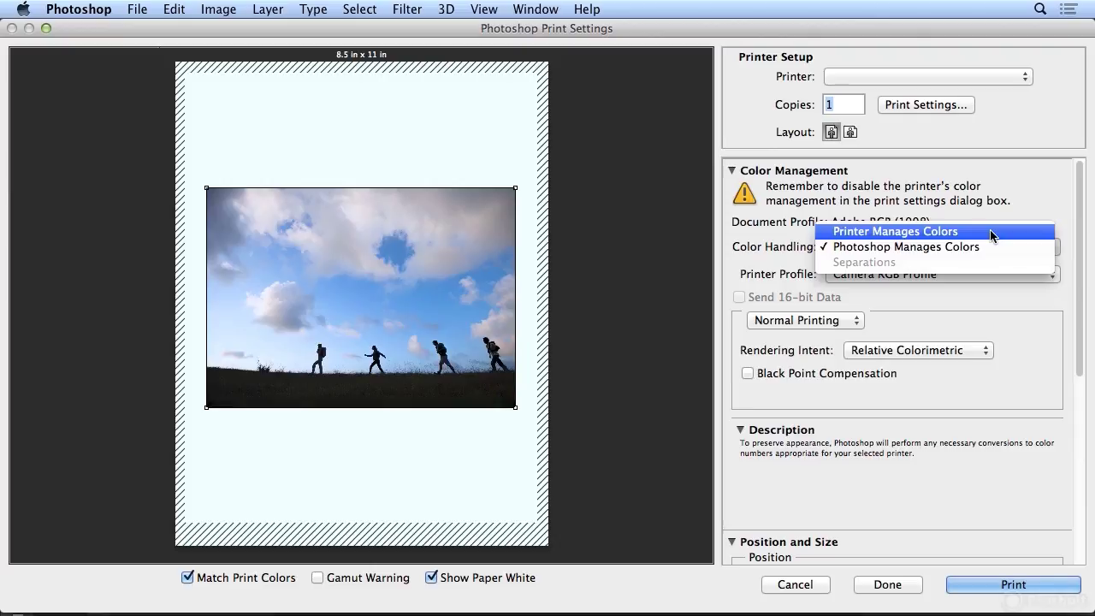
Review the Color Handling choices and keep Photoshop Manages Colors selected.
left_click(976, 124)
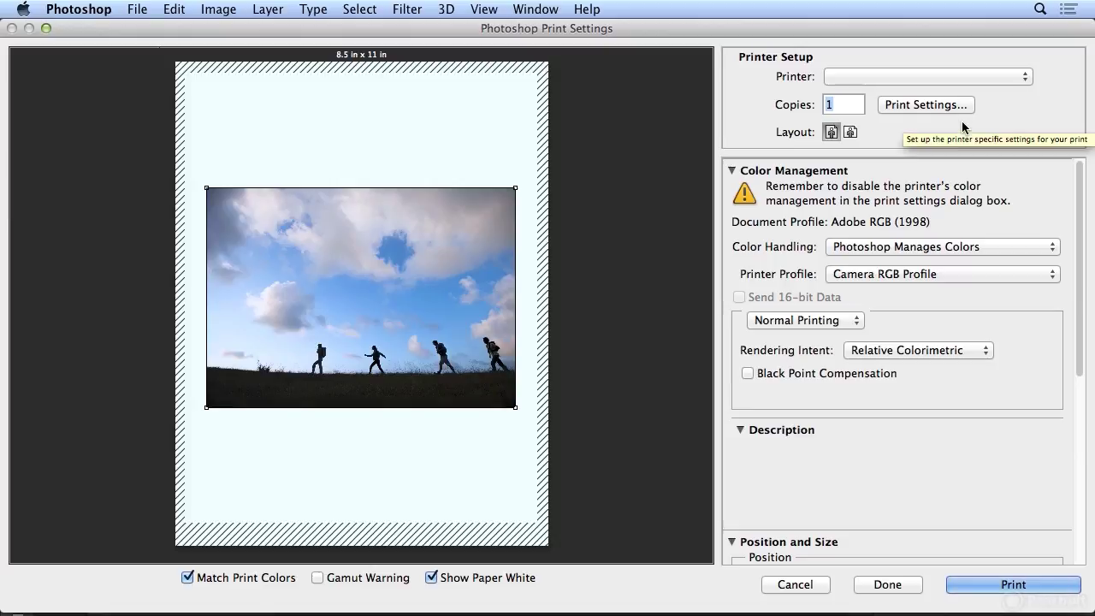
left_click(992, 248)
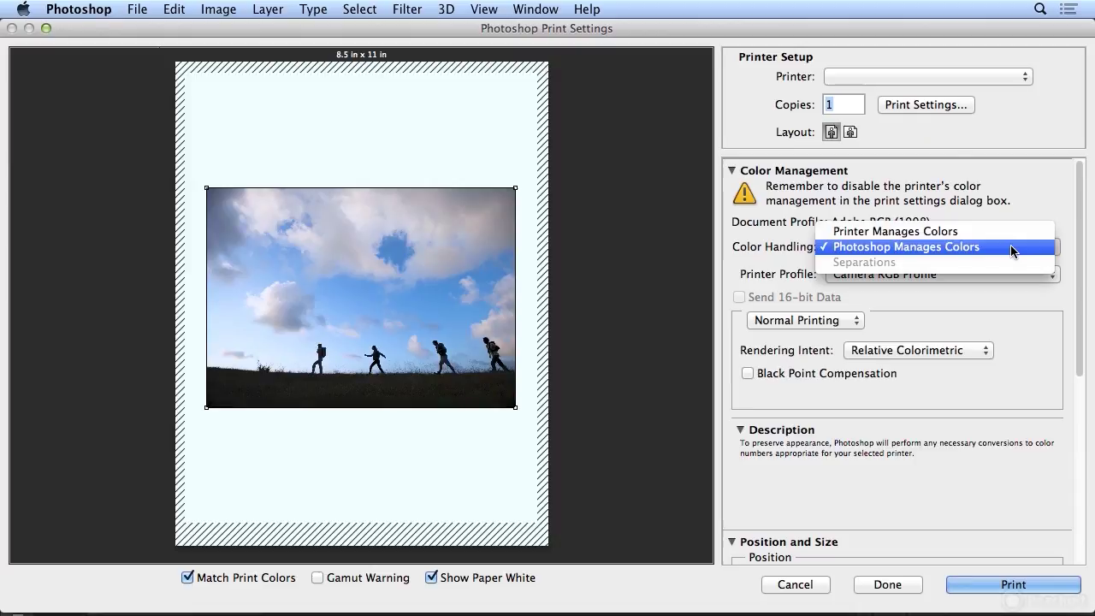
left_click(1066, 253)
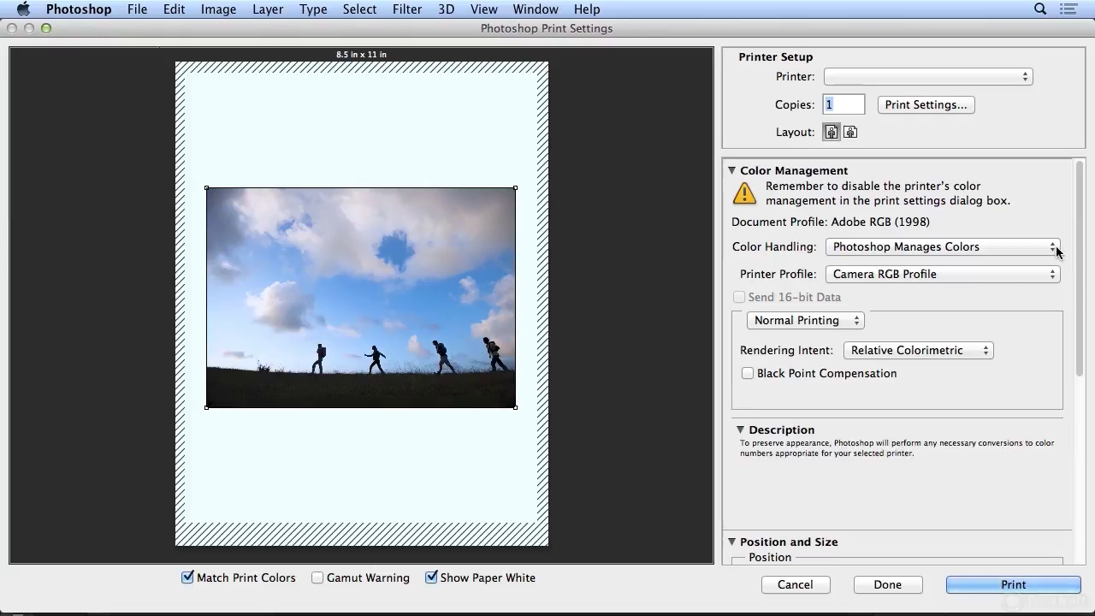
Set the printer profile to Wide Gamut RGB.
mouse_move(912, 250)
left_click(876, 274)
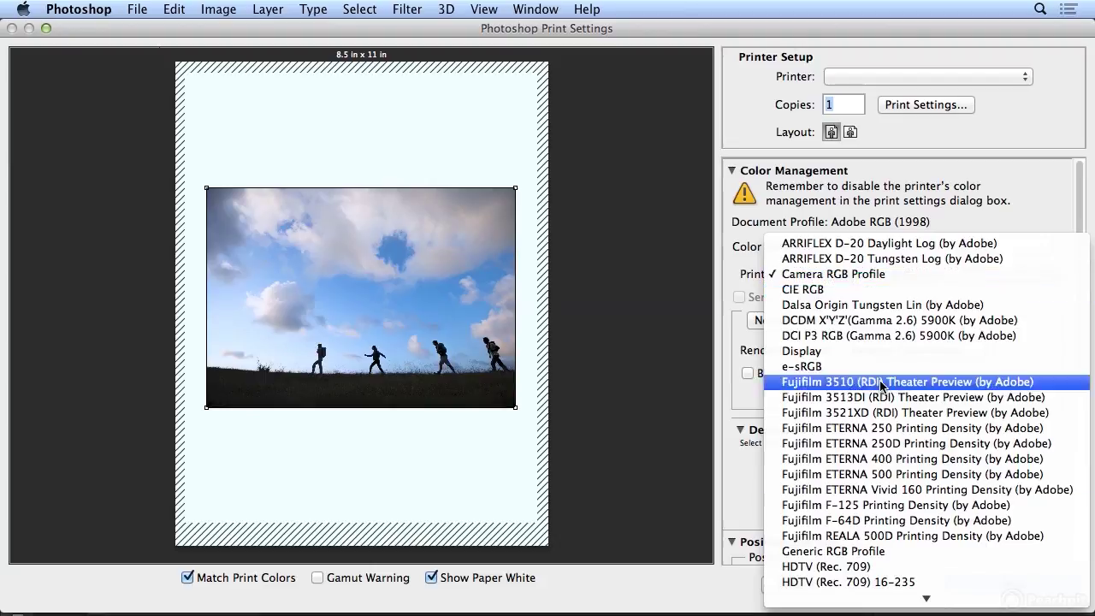
scroll(881, 536, "down", 3)
scroll(903, 590, "down", 5)
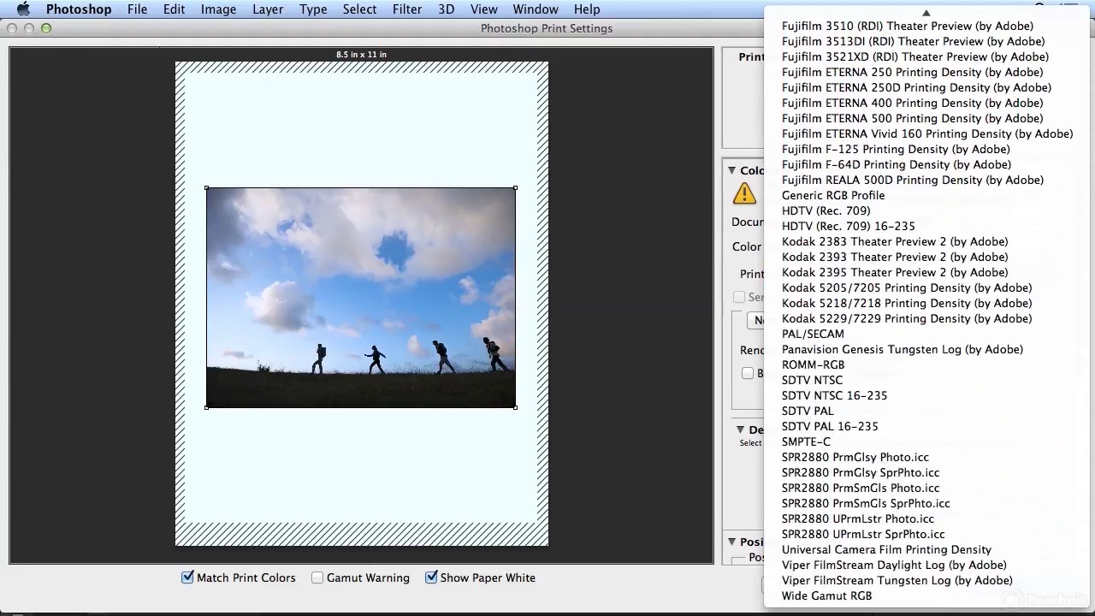
left_click(899, 596)
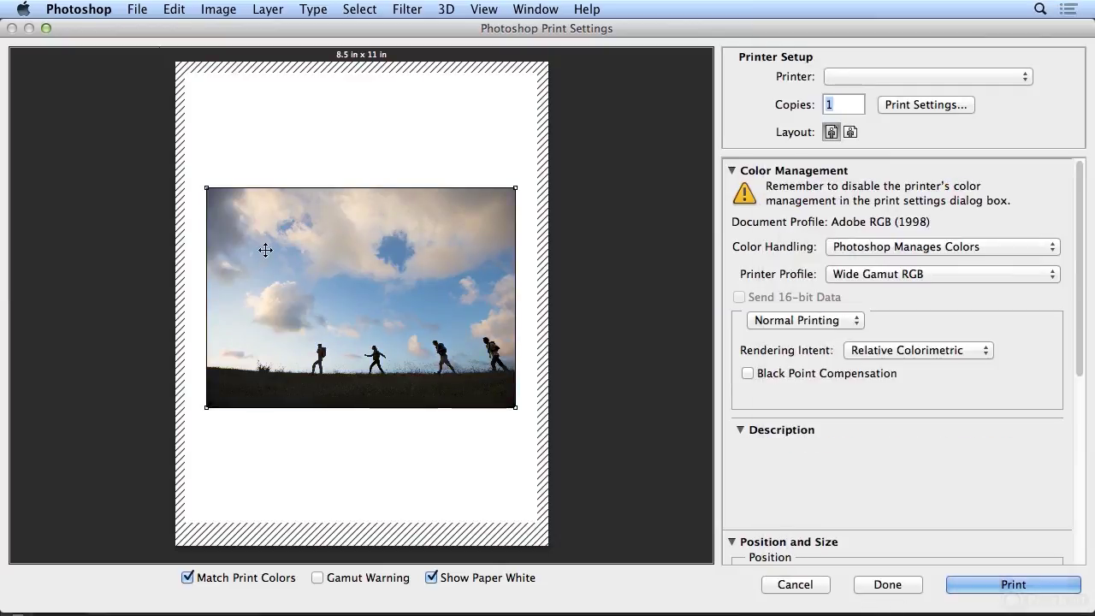
left_click_drag(197, 22, 137, 29)
left_click(849, 276)
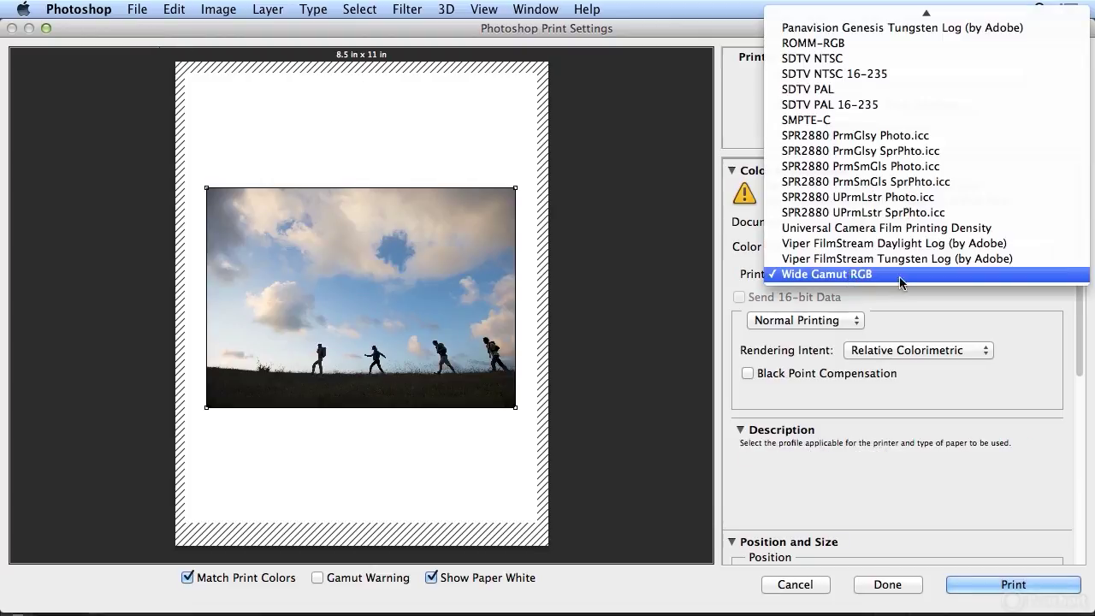
left_click(873, 275)
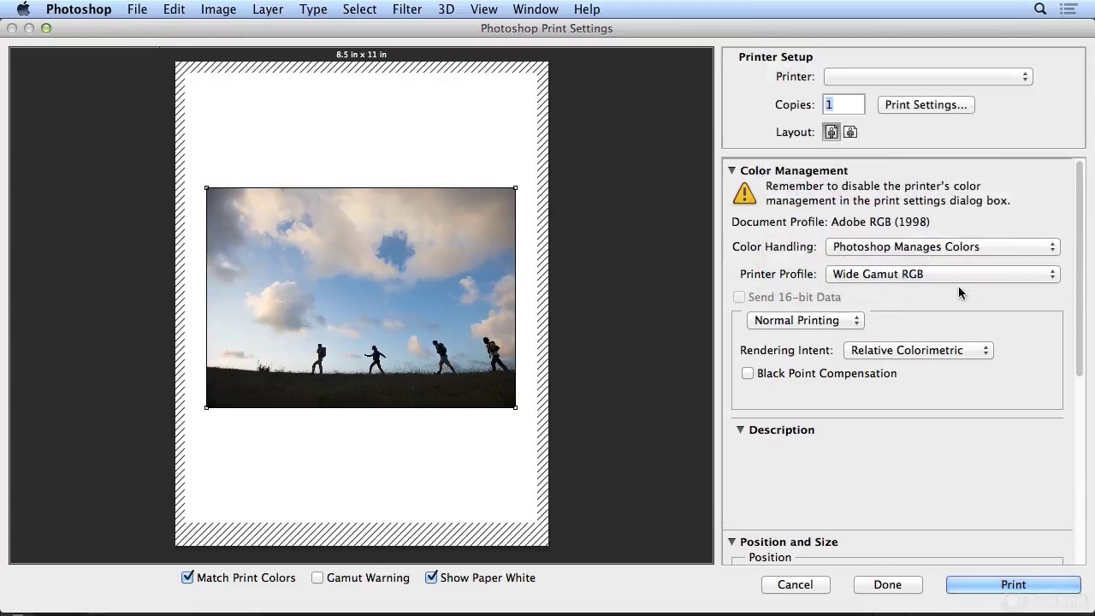
Try Hard Proofing and view its Proof Setup choices, and return the print mode to Normal Printing.
left_click(848, 319)
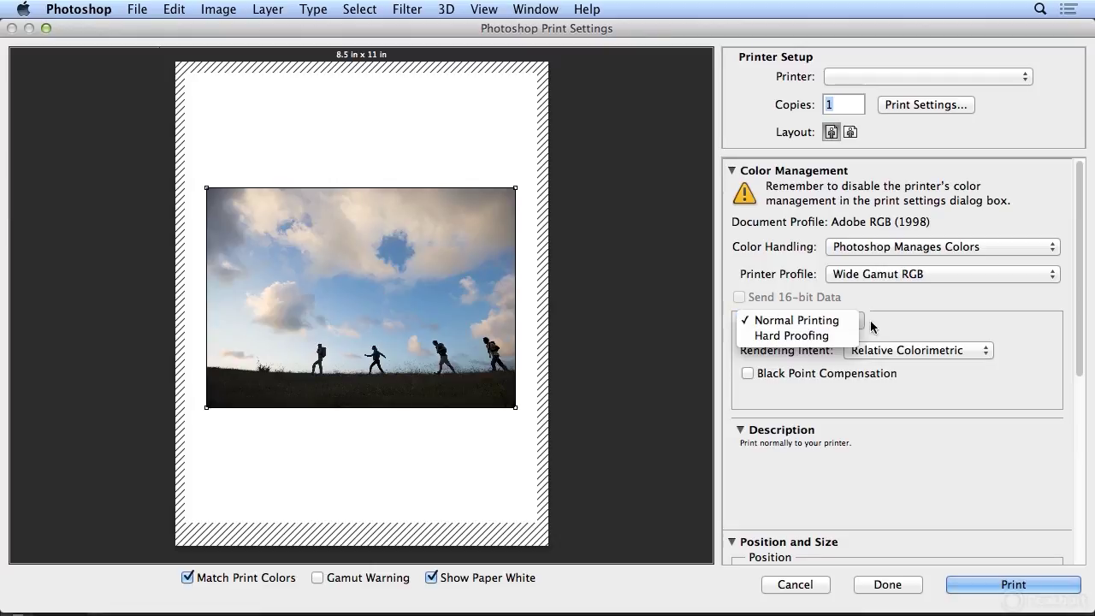
left_click(823, 336)
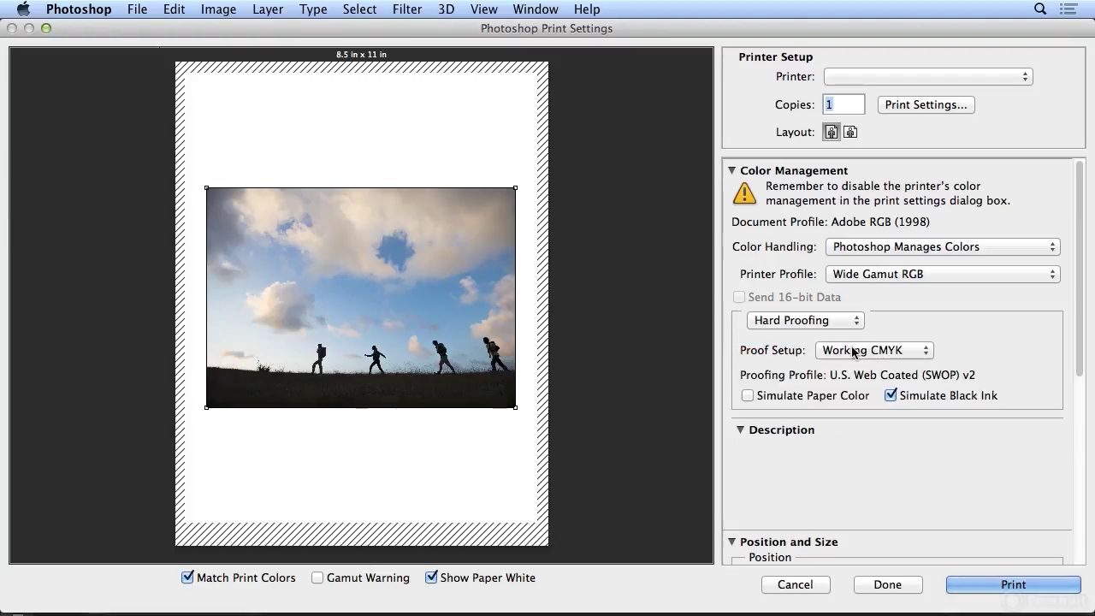
left_click(857, 351)
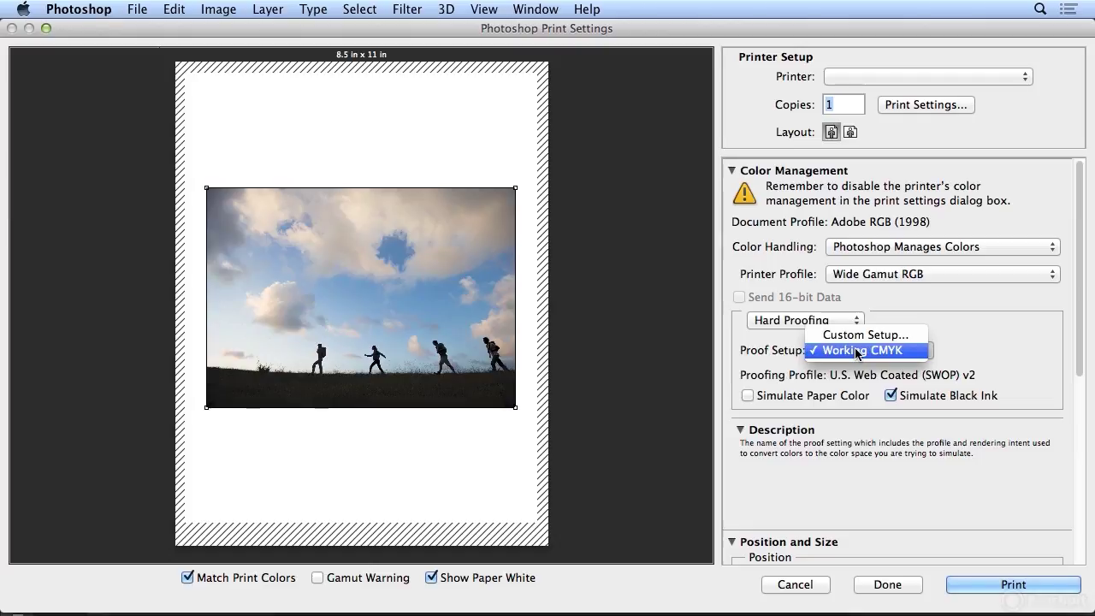
left_click(776, 319)
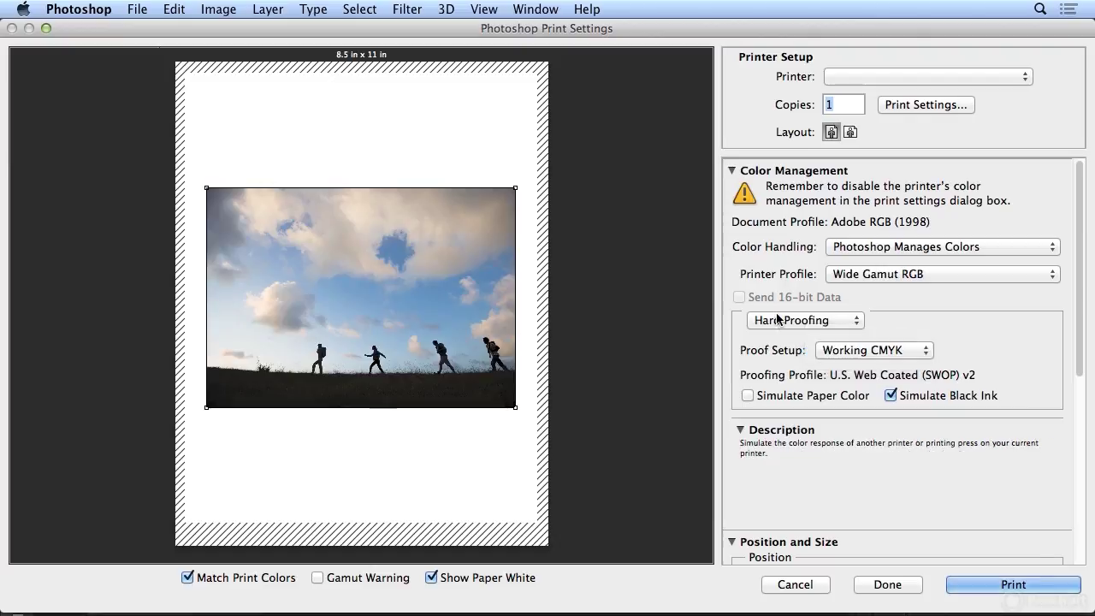
left_click(779, 320)
left_click(778, 305)
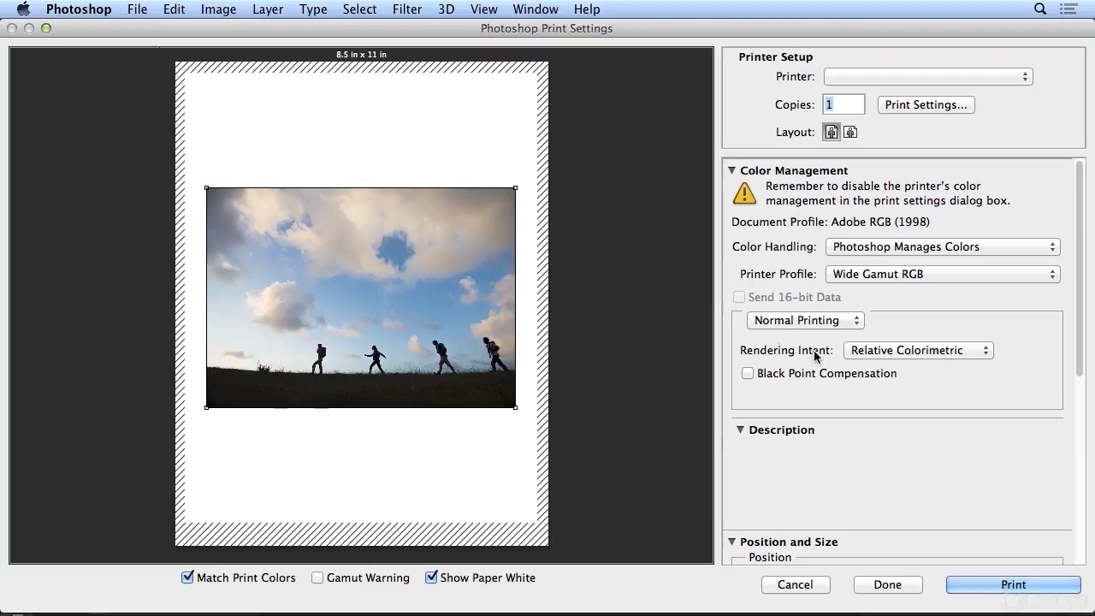
Keep the rendering intent at Relative Colorimetric and enable Black Point Compensation.
left_click(891, 351)
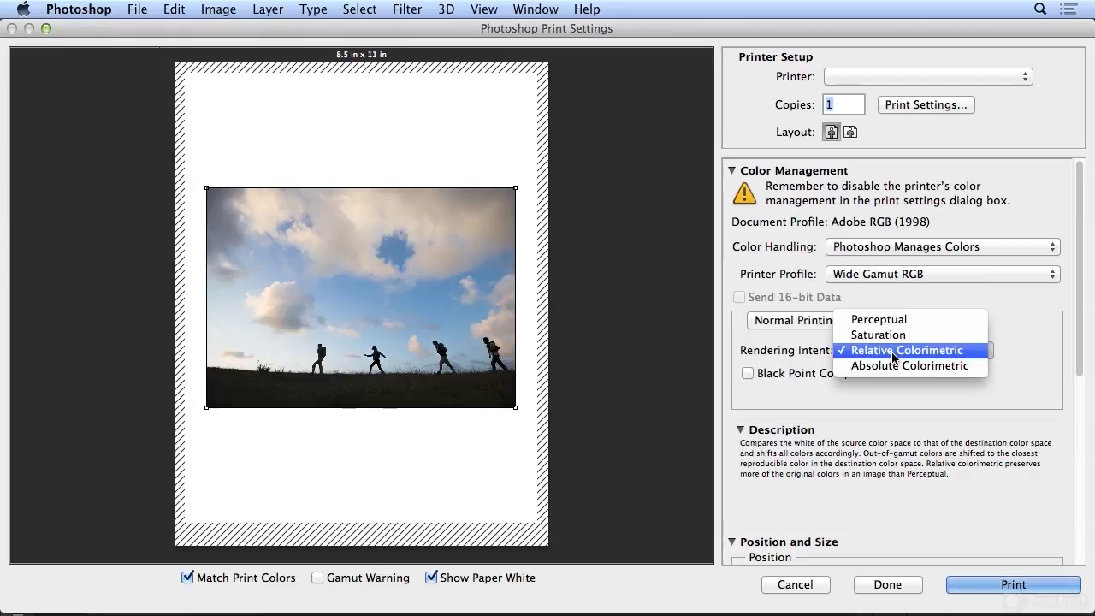
left_click(999, 351)
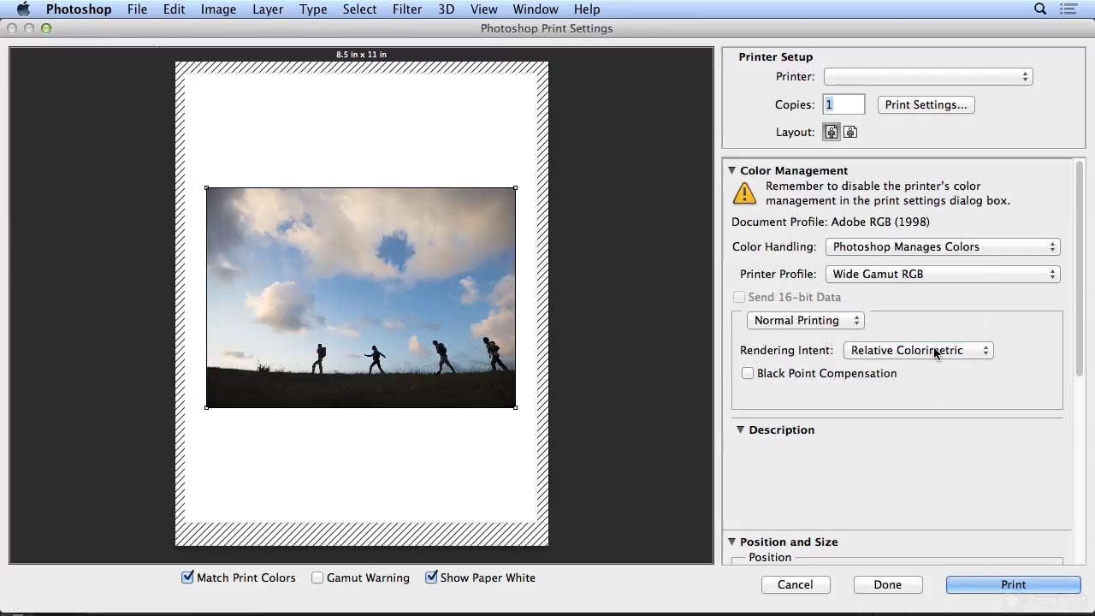
mouse_move(934, 348)
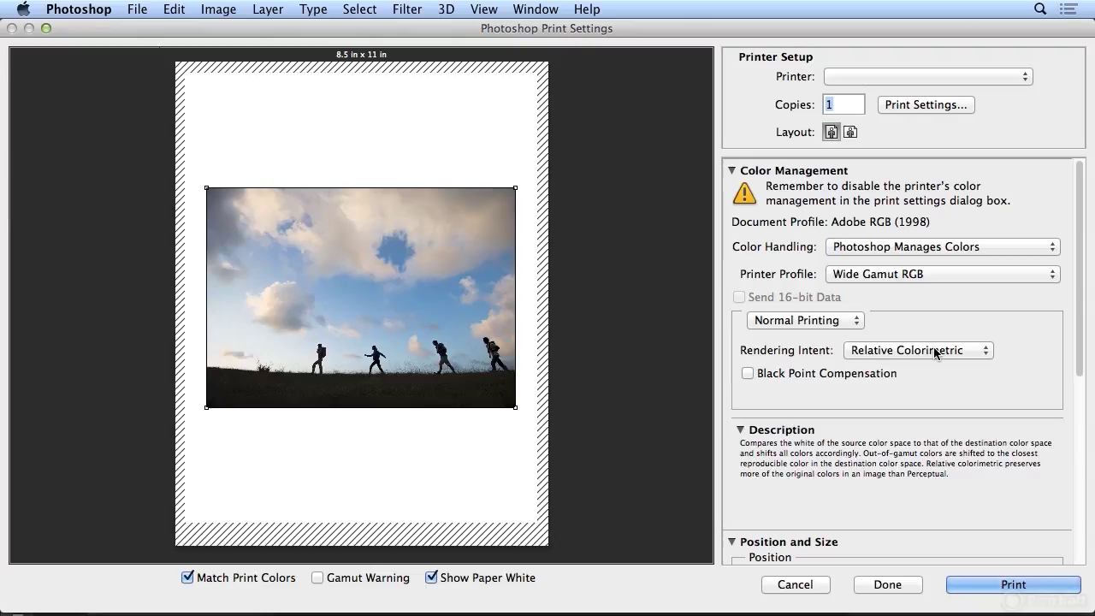
mouse_move(840, 372)
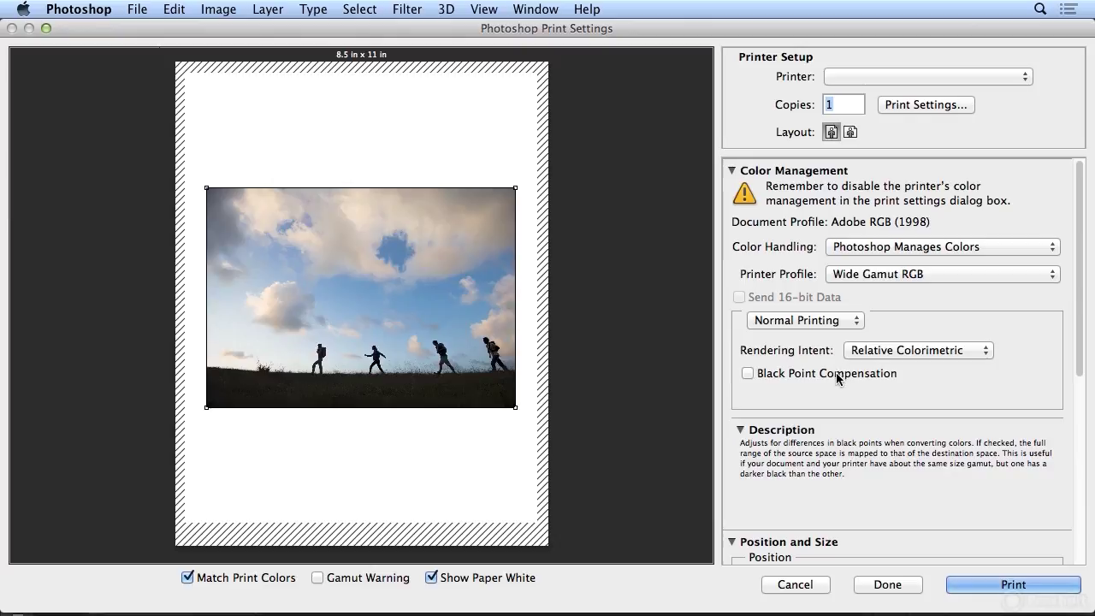
left_click(836, 373)
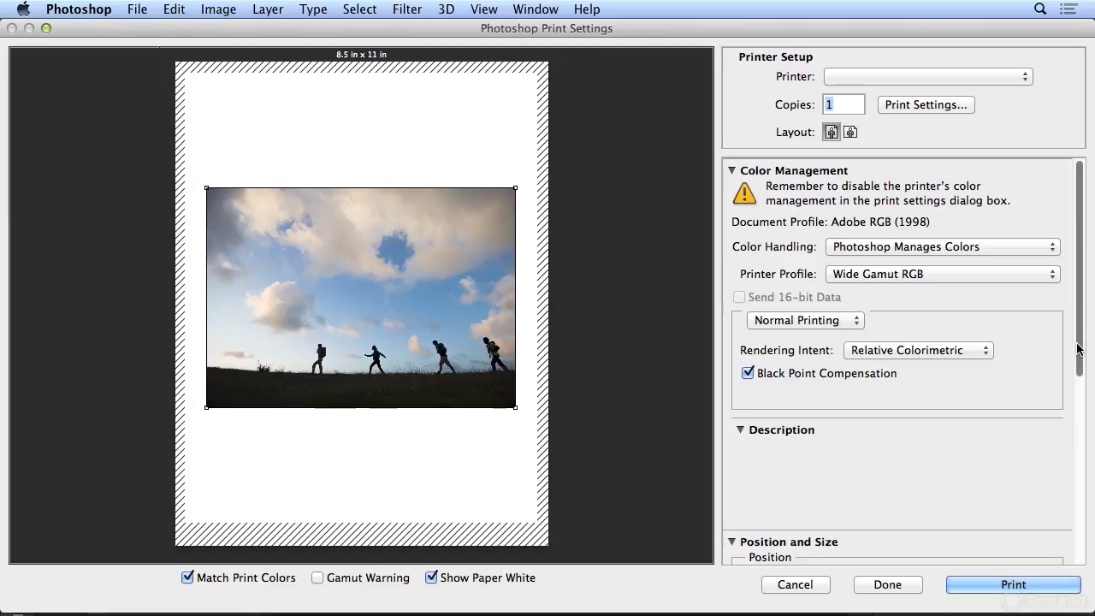
Turn off centering and move the image to the upper-left of the page, about 0.013 in from the top and 0.083 in from the left.
left_click_drag(1079, 349, 1079, 524)
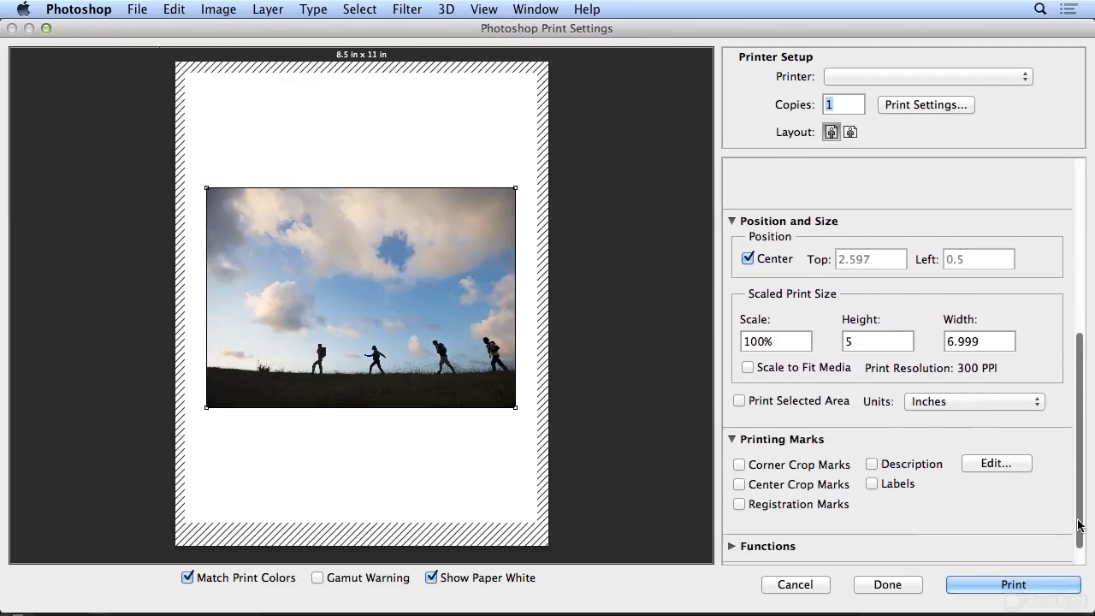
left_click(749, 259)
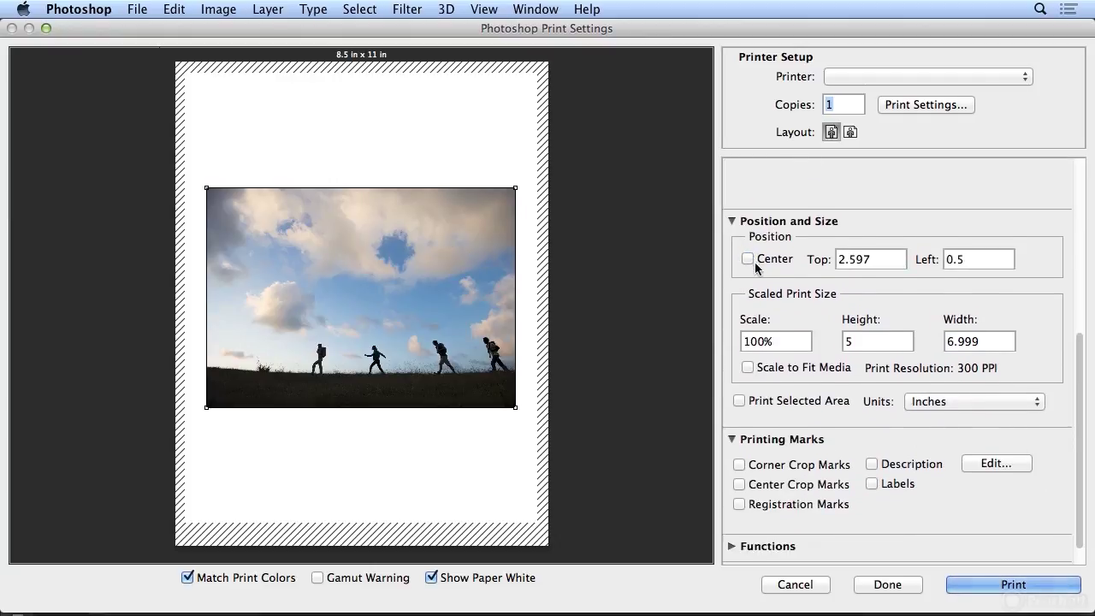
left_click_drag(384, 237, 369, 128)
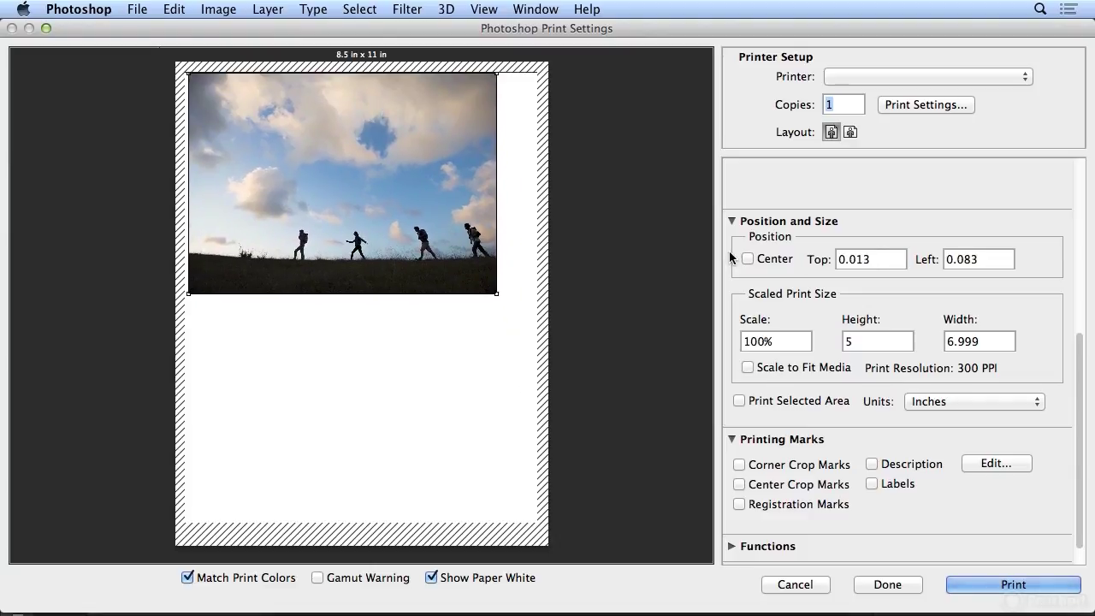
Set the image's Top and Left position values to 0.
double_click(854, 253)
type("0")
key("Tab")
type("0")
key("Tab")
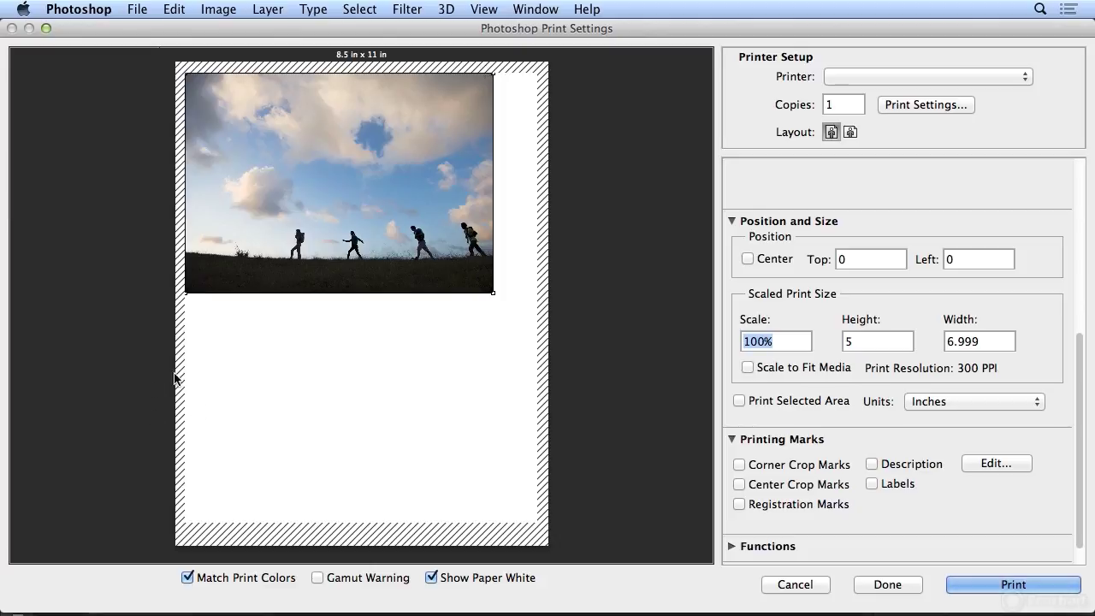
Toggle the paper white preview off and on, and change the printer profile to Camera RGB Profile.
left_click(432, 578)
left_click(432, 578)
left_click_drag(1079, 430, 1064, 209)
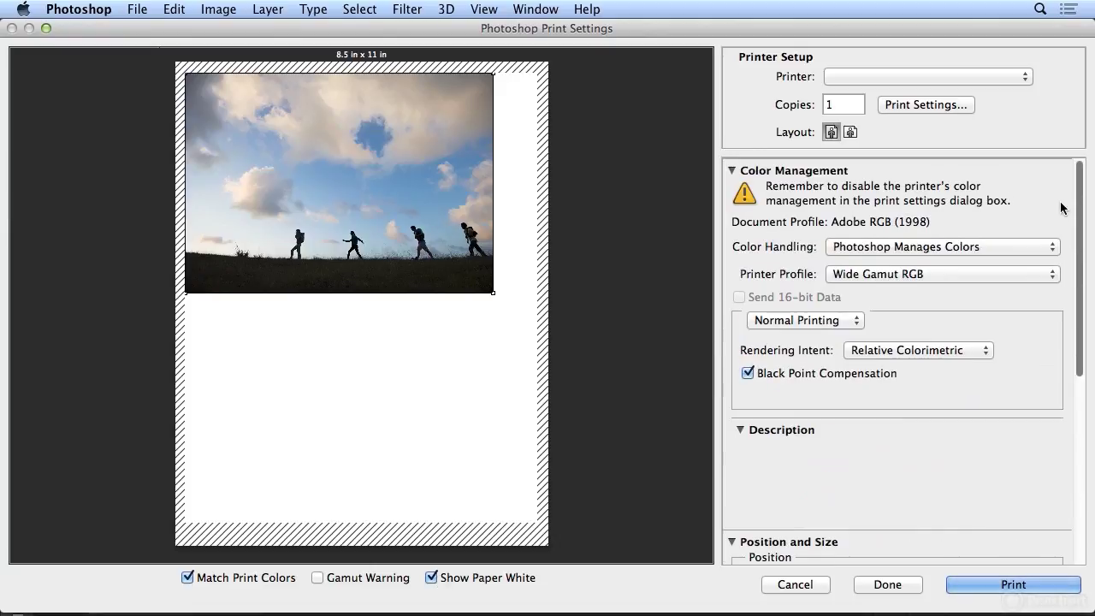
left_click(1002, 265)
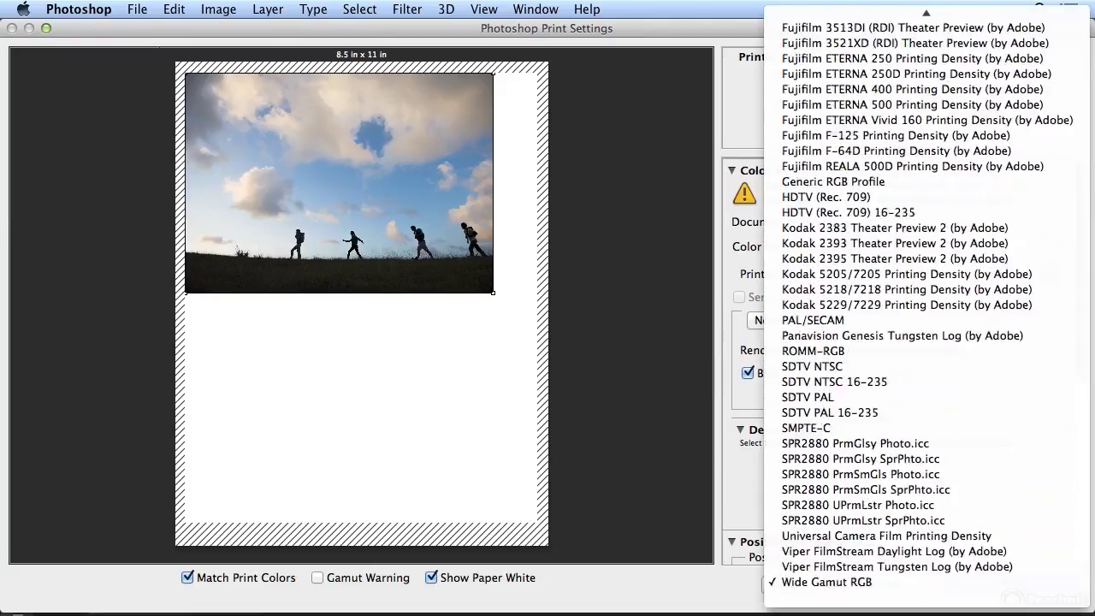
left_click(939, 48)
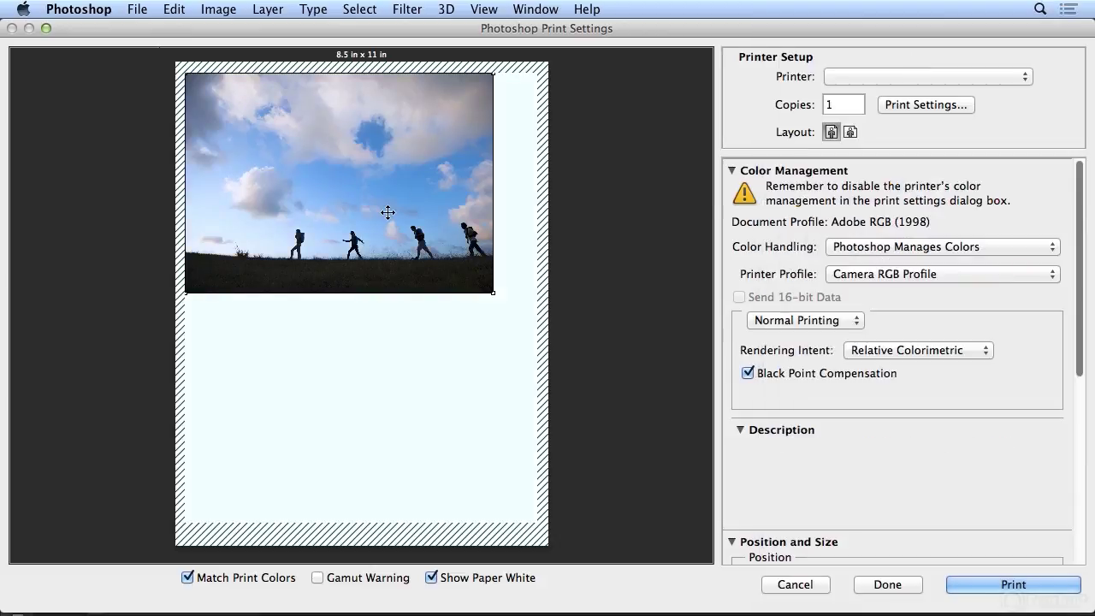
mouse_move(215, 28)
left_mouse_down()
mouse_move(616, 83)
mouse_move(216, 30)
left_mouse_up()
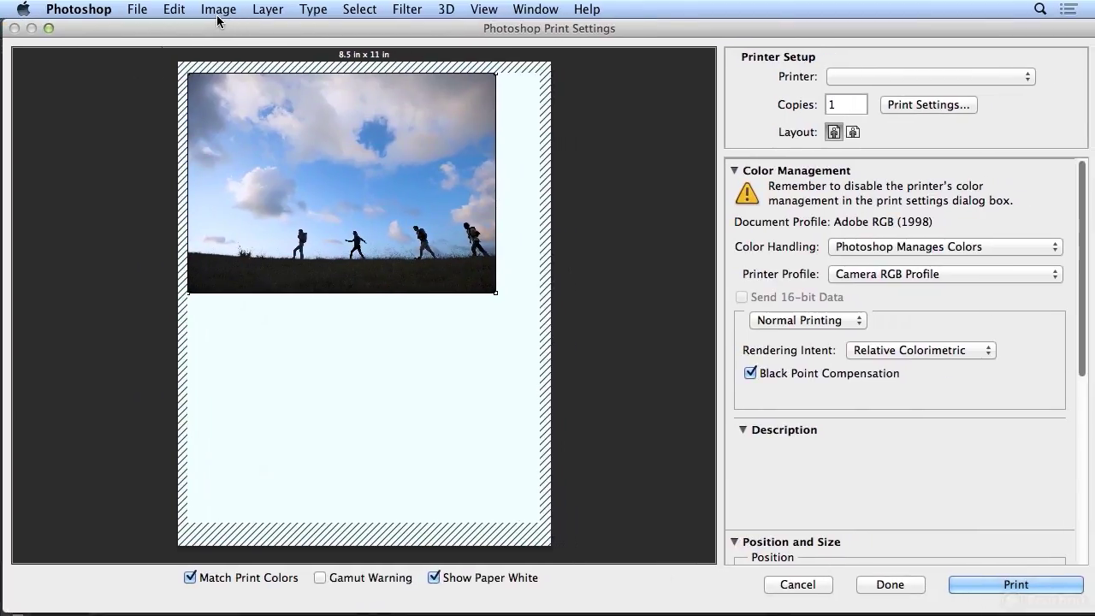
Compare the print preview with and without Show Paper White, leaving the option enabled.
left_click(431, 579)
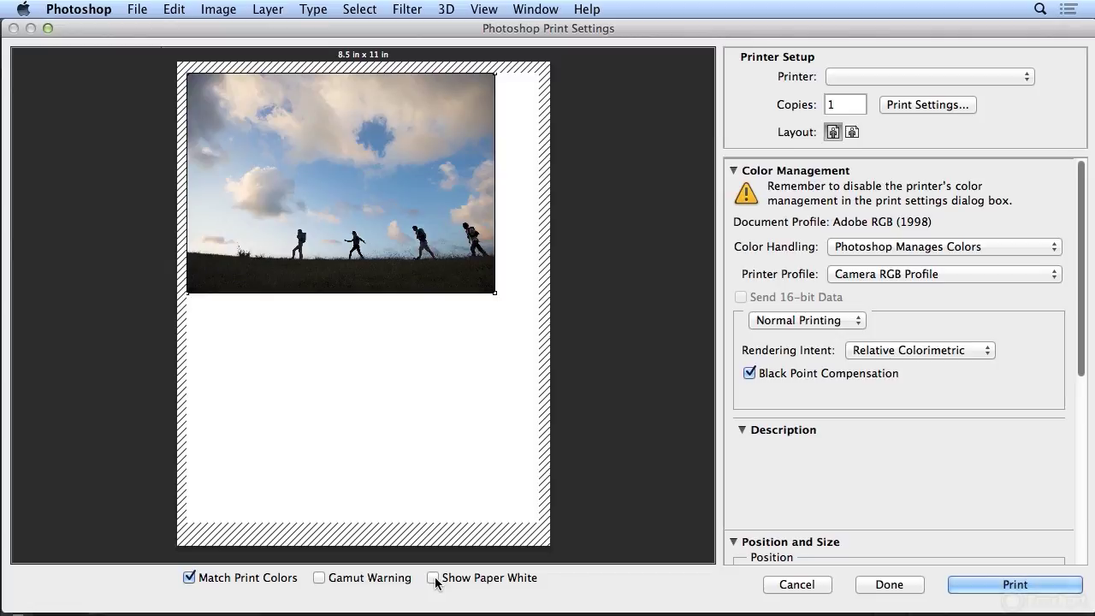
left_click(432, 579)
left_click(433, 579)
Compare the print preview with and without Match Print Colors several times, leaving the option enabled.
left_click(236, 577)
left_click(236, 577)
left_click(235, 577)
left_click(235, 577)
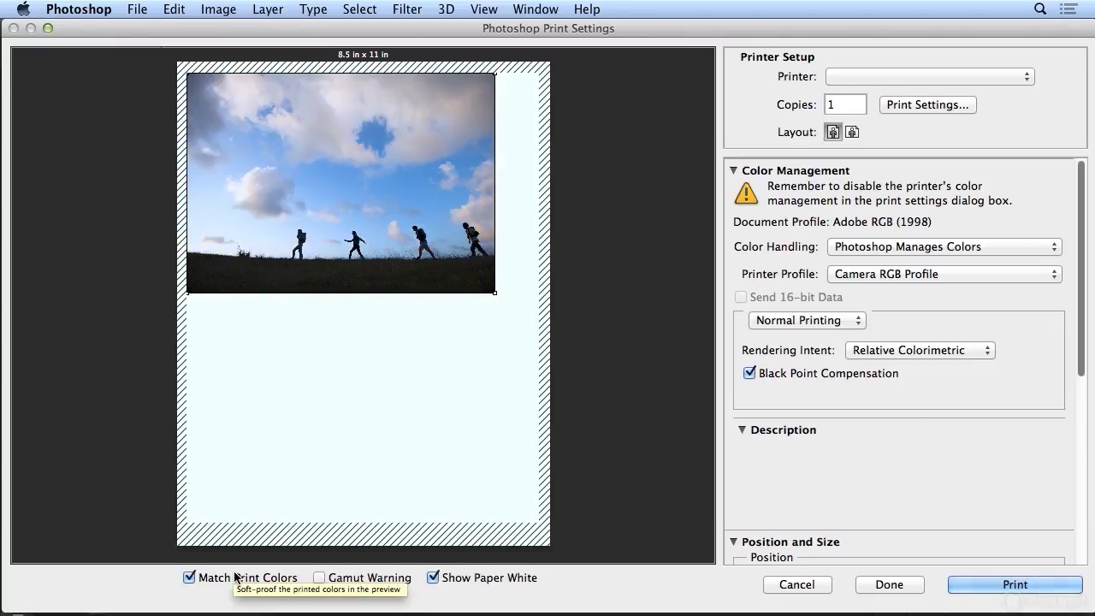
left_click(236, 578)
left_click(236, 578)
left_click(236, 577)
left_click(236, 577)
left_click(236, 577)
left_click(236, 578)
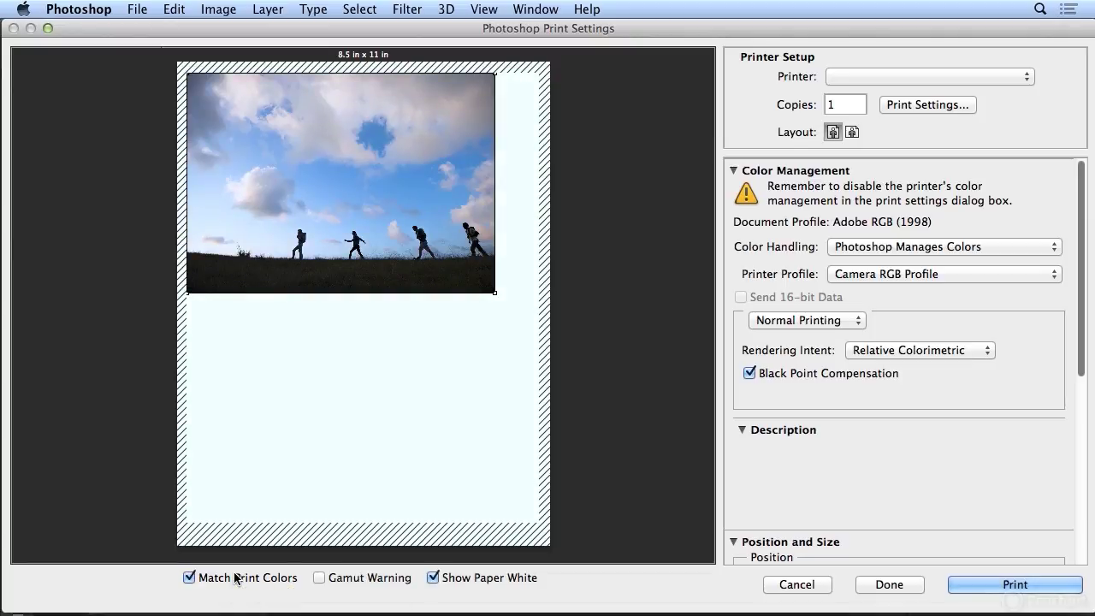
left_click(236, 577)
left_click(236, 577)
left_click(236, 577)
left_click(236, 577)
Change the printer profile back to Wide Gamut RGB.
left_click(956, 276)
mouse_move(896, 609)
left_click(898, 603)
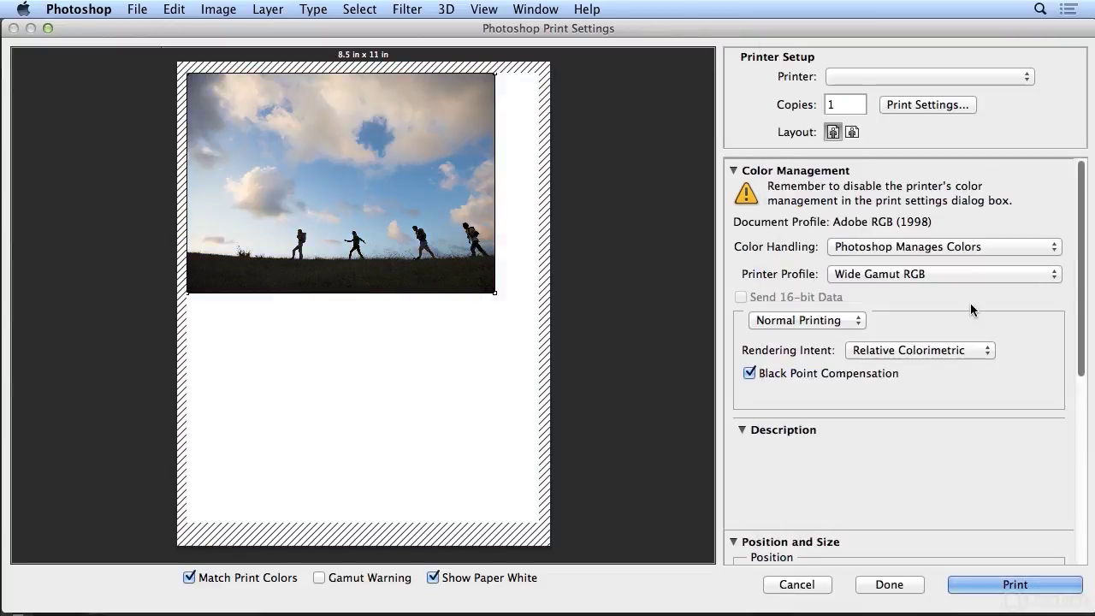
Enable Corner Crop Marks in the printing marks for the image.
left_click_drag(1081, 312, 1080, 492)
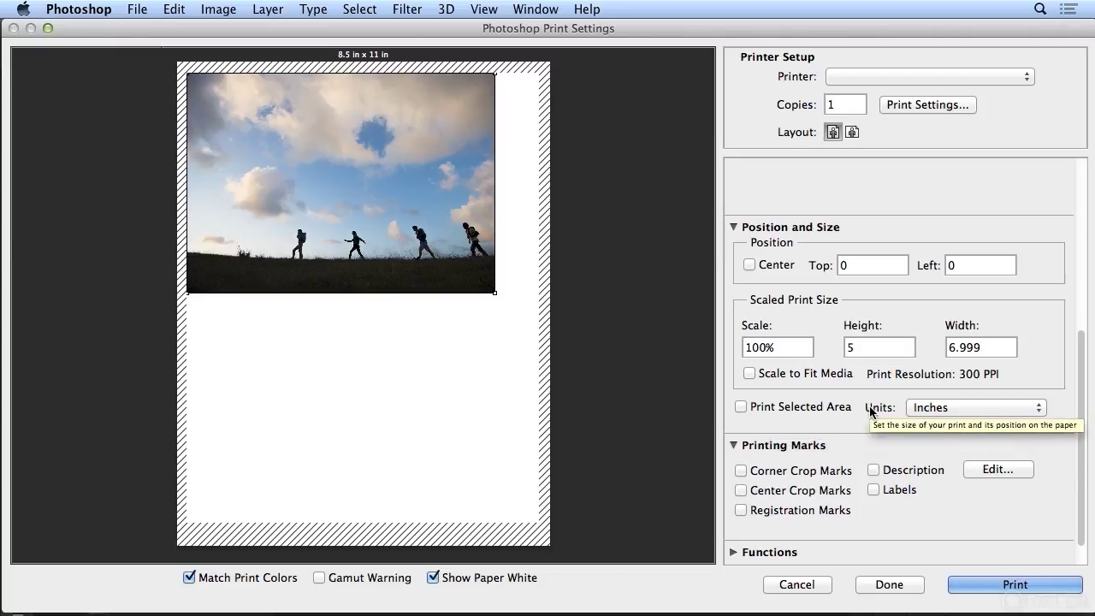
left_click(787, 473)
left_click(787, 473)
left_click(787, 473)
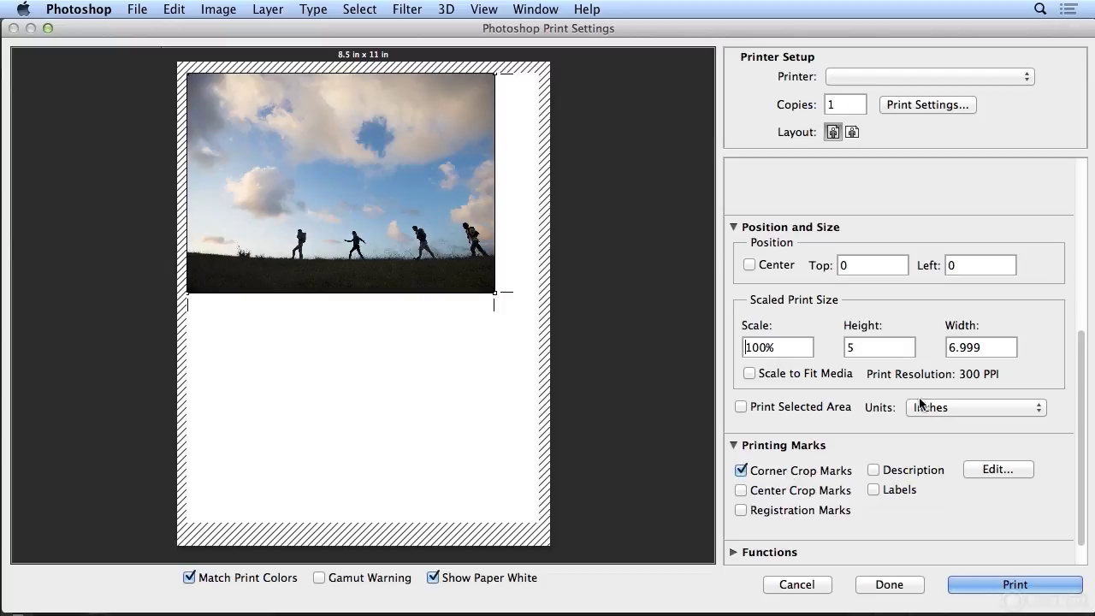
Set the image position to .5 inches from the top and .5 inches from the left.
left_click(867, 266)
type("5")
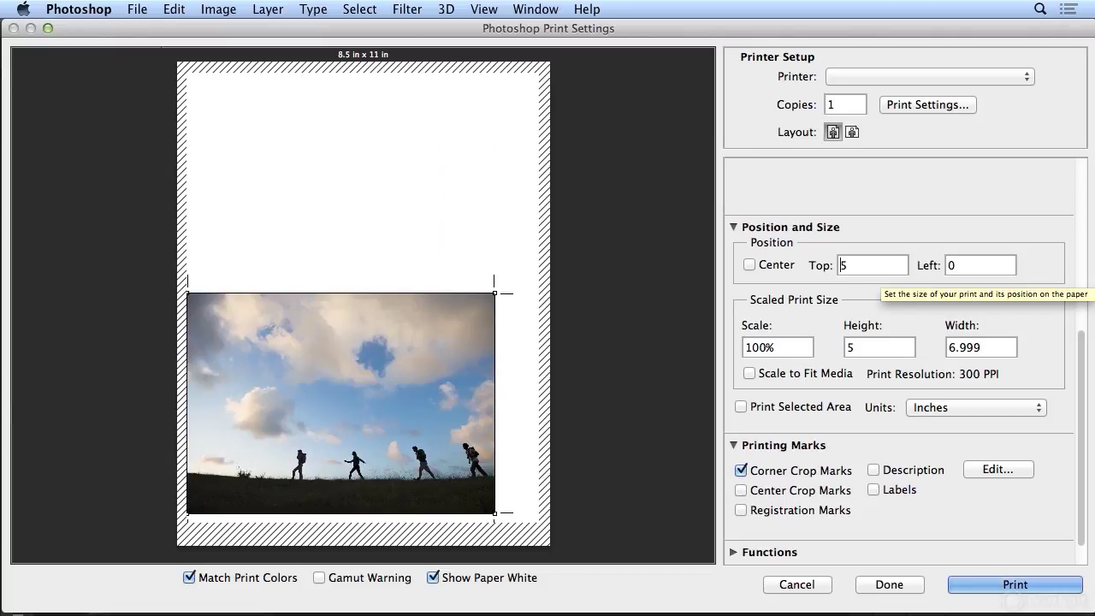
type(".")
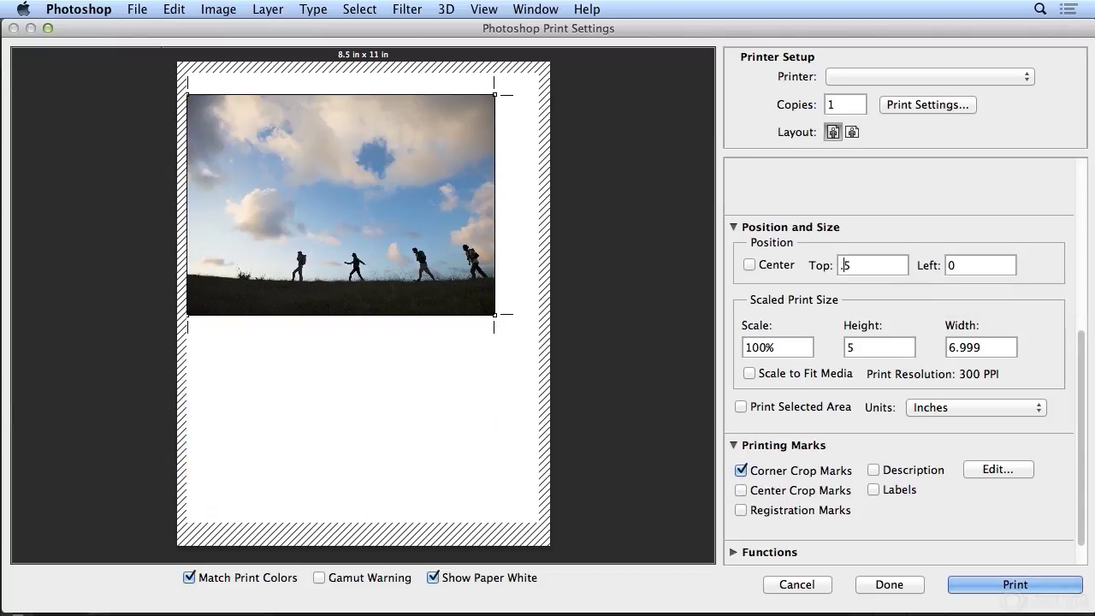
left_click(976, 266)
key("BackSpace")
type(".5")
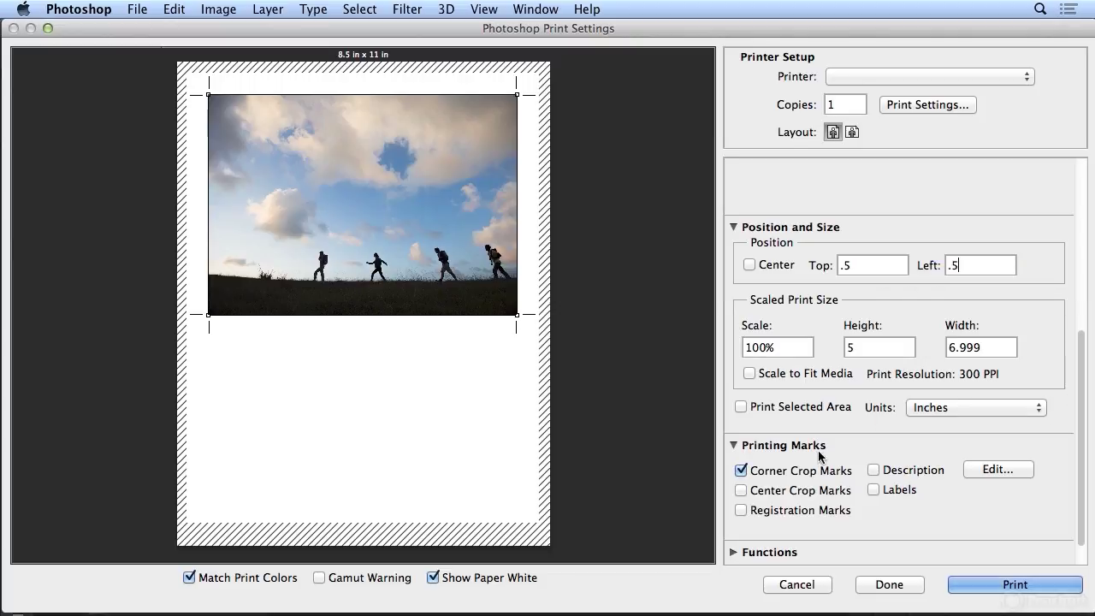
Preview the center crop marks and registration marks around the image, turning each option off again.
left_click(767, 494)
left_click(767, 495)
left_click(760, 511)
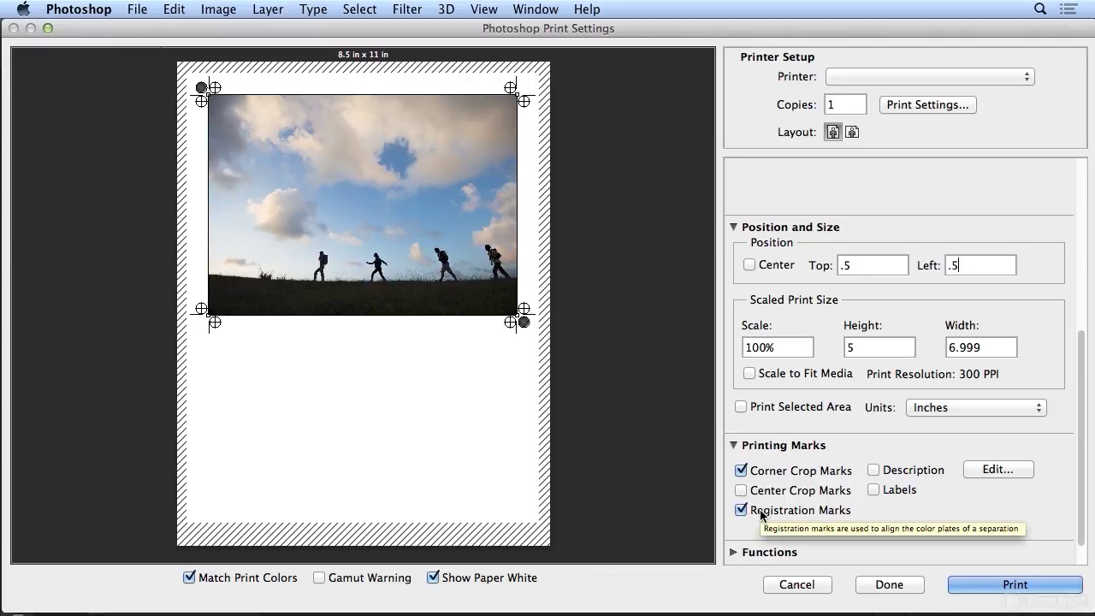
left_click(761, 511)
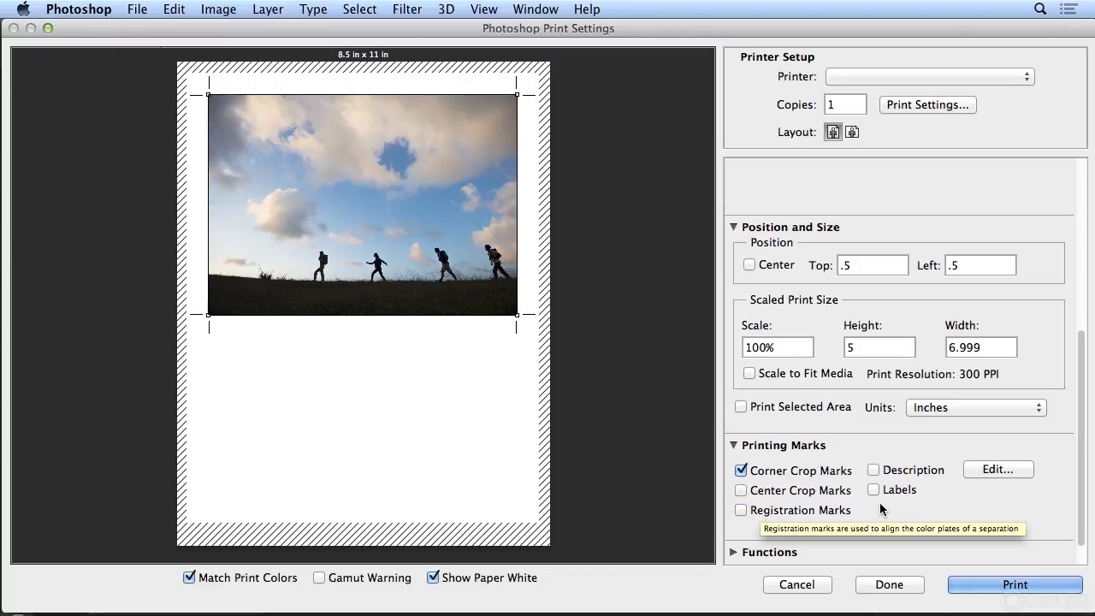
Preview the Description and Labels printing marks on the page, turning both options off again.
left_click(903, 476)
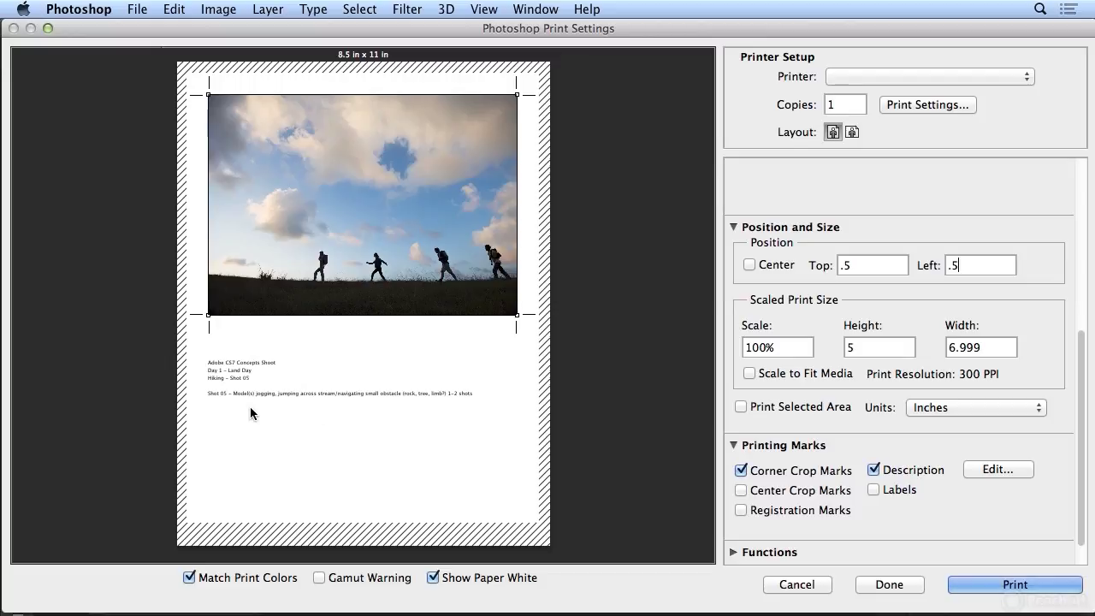
left_click(913, 470)
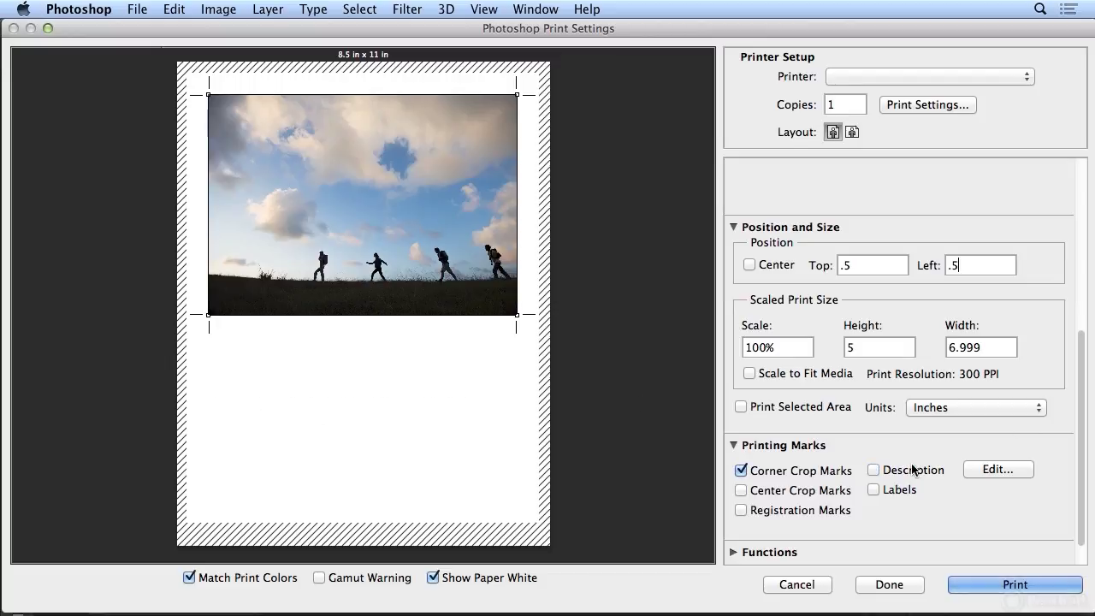
left_click(913, 469)
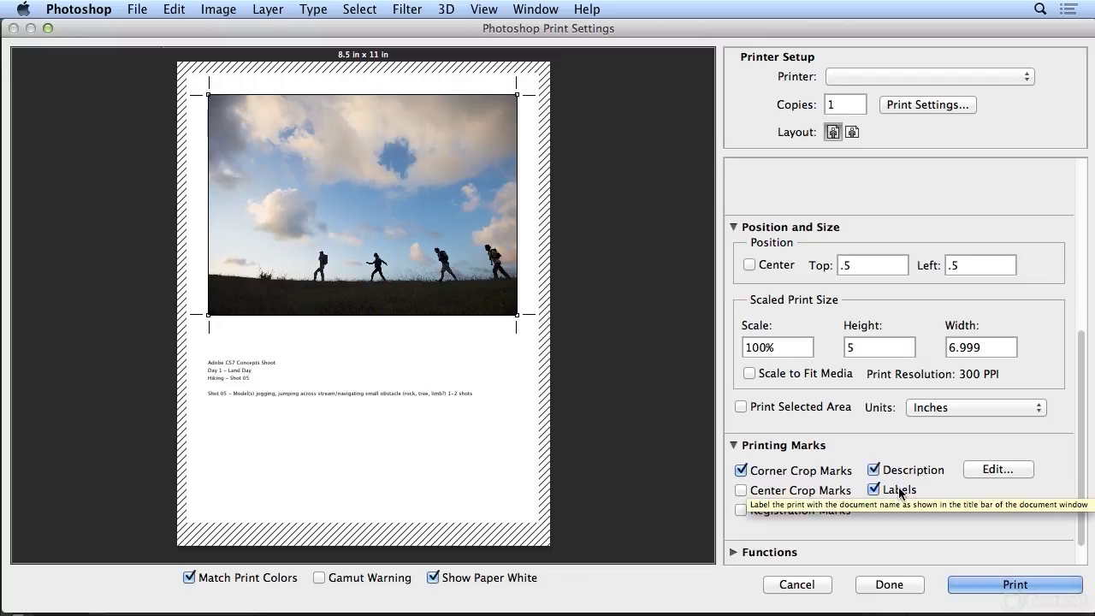
left_click(902, 490)
left_click(901, 492)
left_click(901, 494)
left_click(907, 478)
Disable Corner Crop Marks and center the image on the page.
left_click(818, 473)
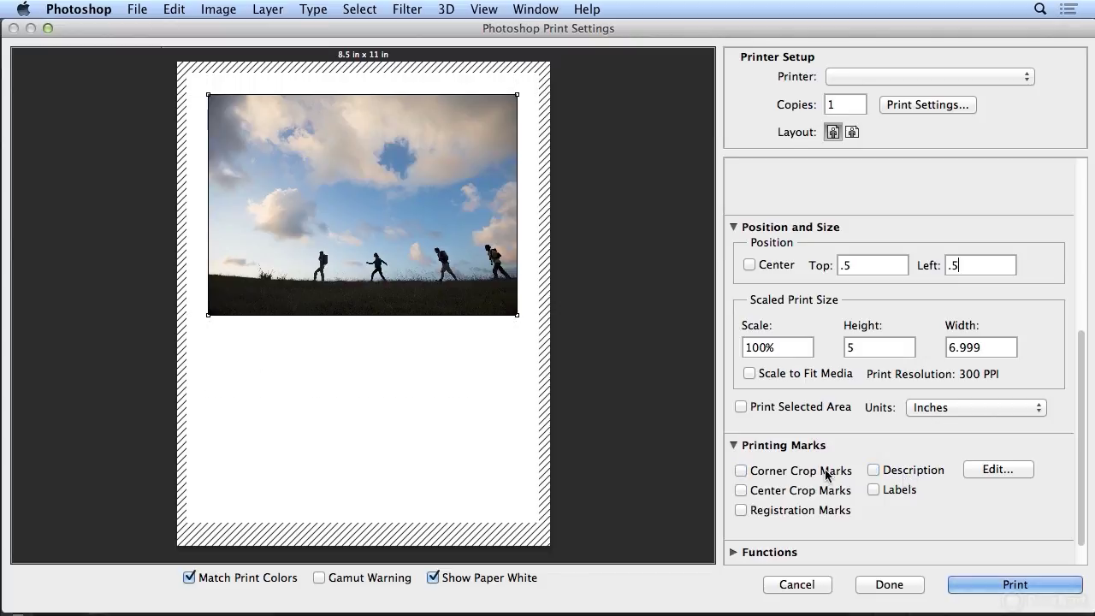
left_click(749, 266)
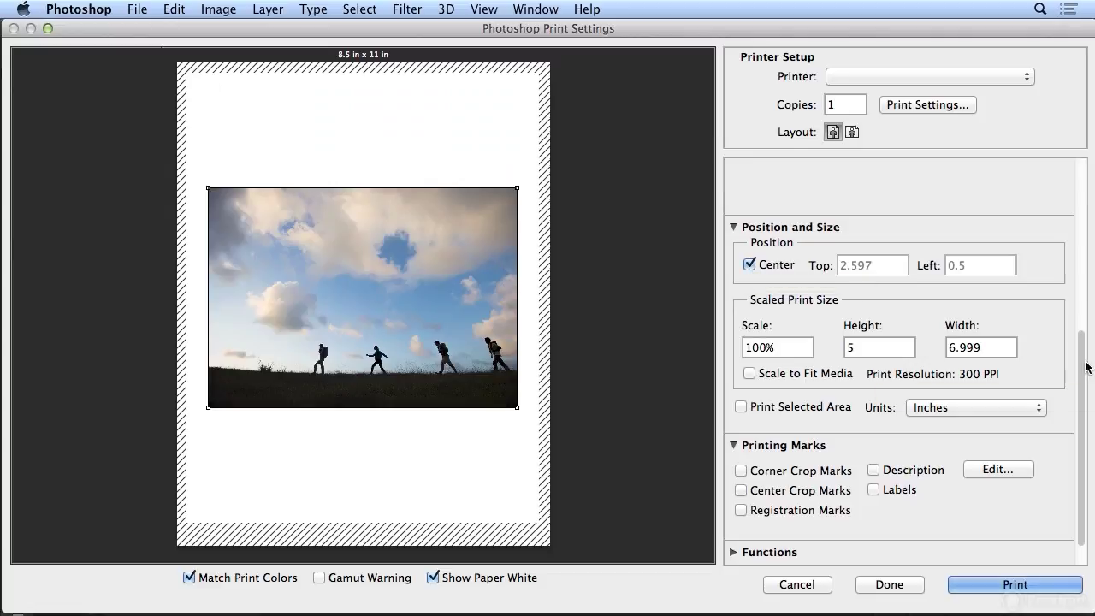
scroll(1084, 428, "down", 2)
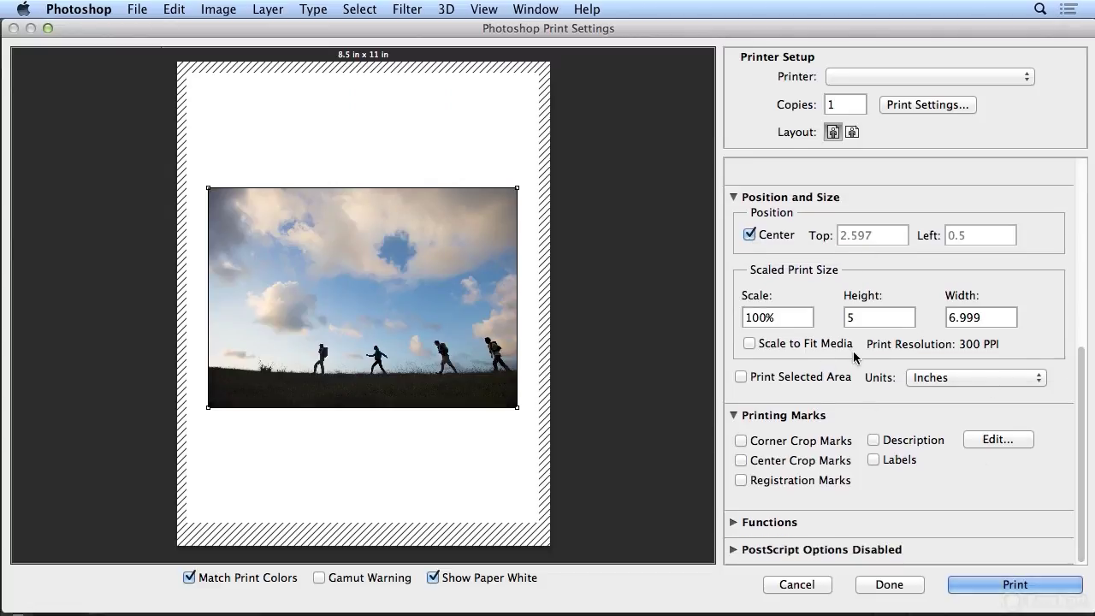
Compare the portrait and landscape layouts, choose landscape, and close the print settings keeping the changes.
left_click(851, 134)
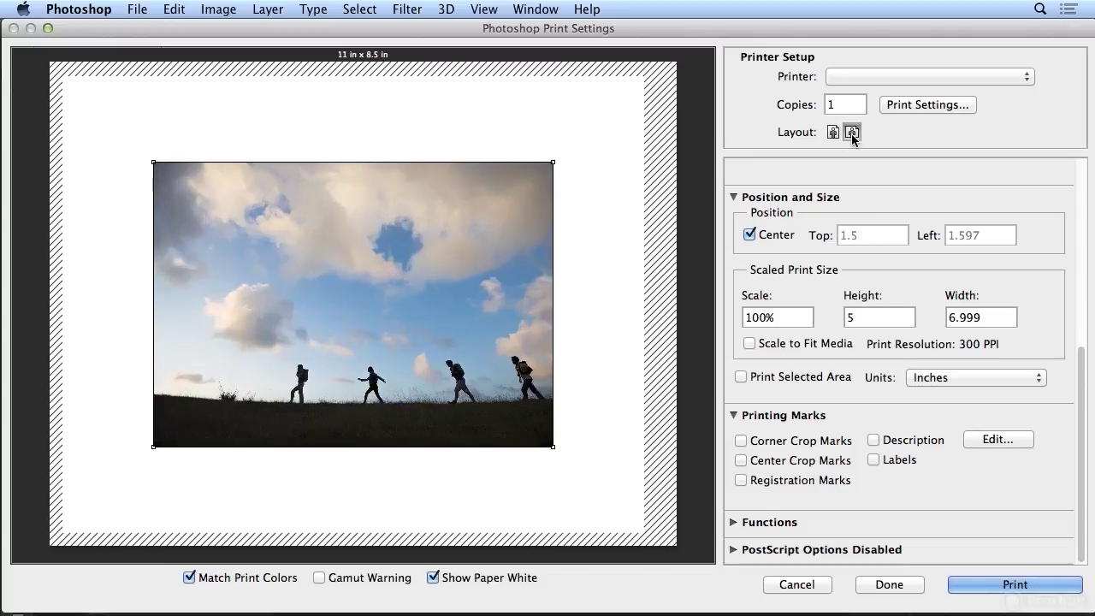
left_click(832, 133)
left_click(851, 133)
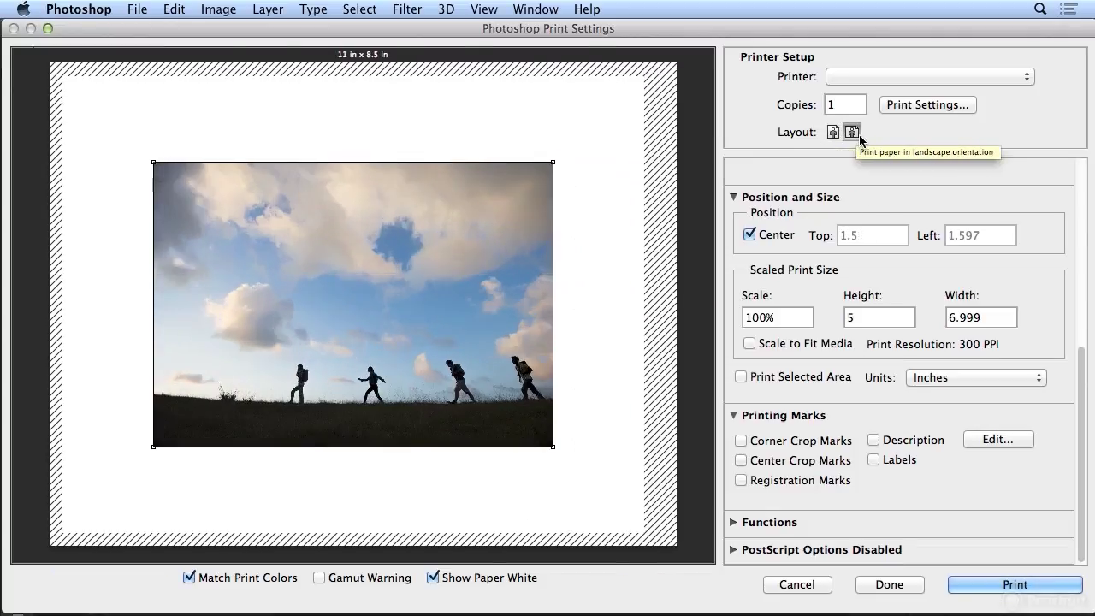
left_click(875, 585)
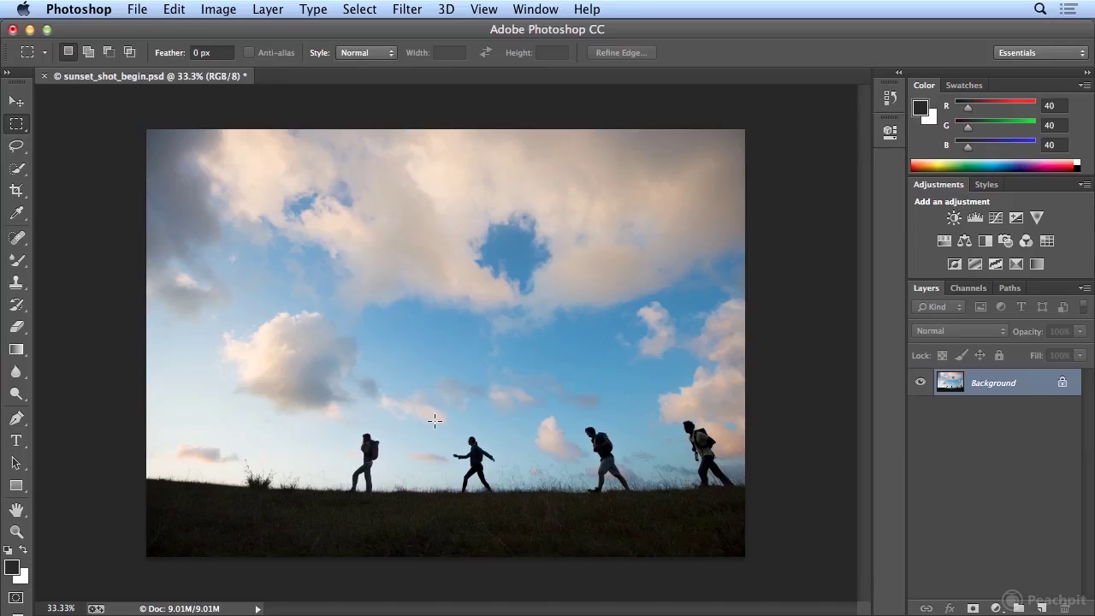
Make a rectangular selection around the second hiker from the left and enable Print Selected Area in the reopened print settings.
left_click_drag(434, 414, 513, 516)
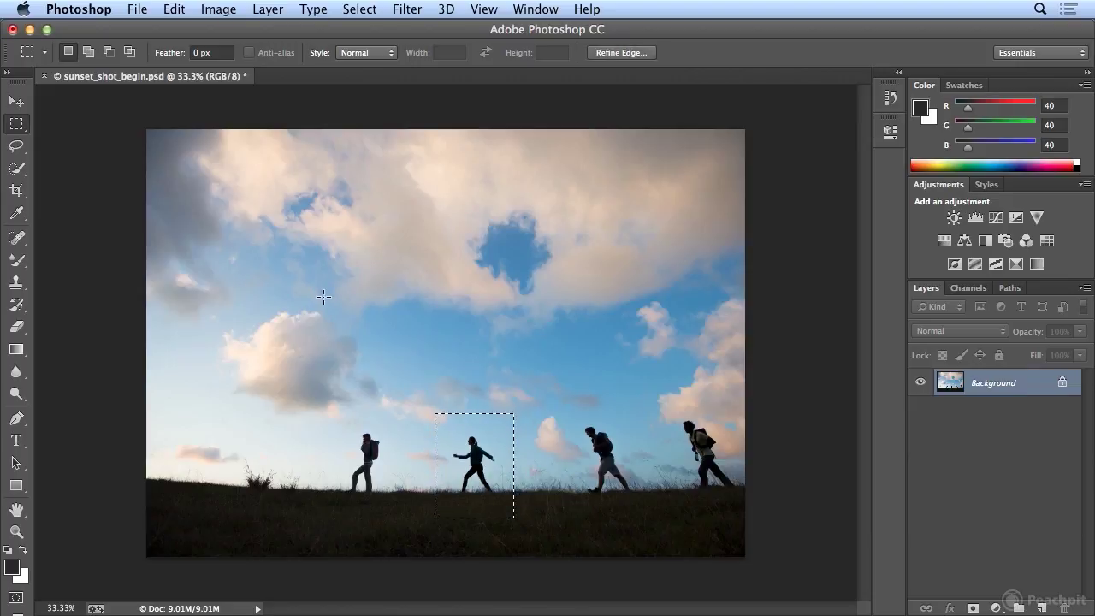
left_click(139, 8)
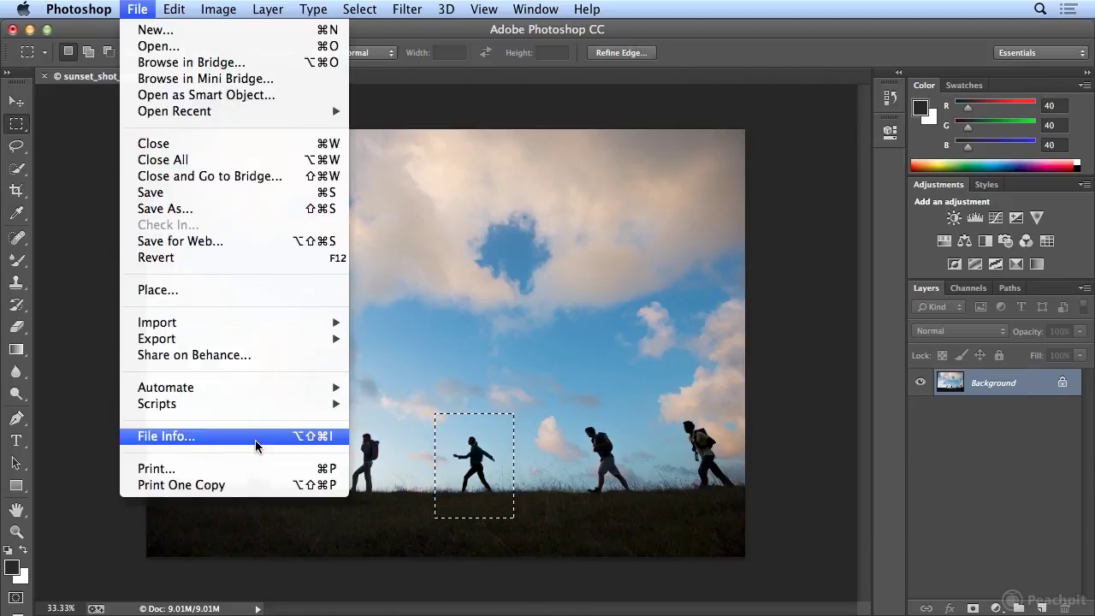
left_click(257, 469)
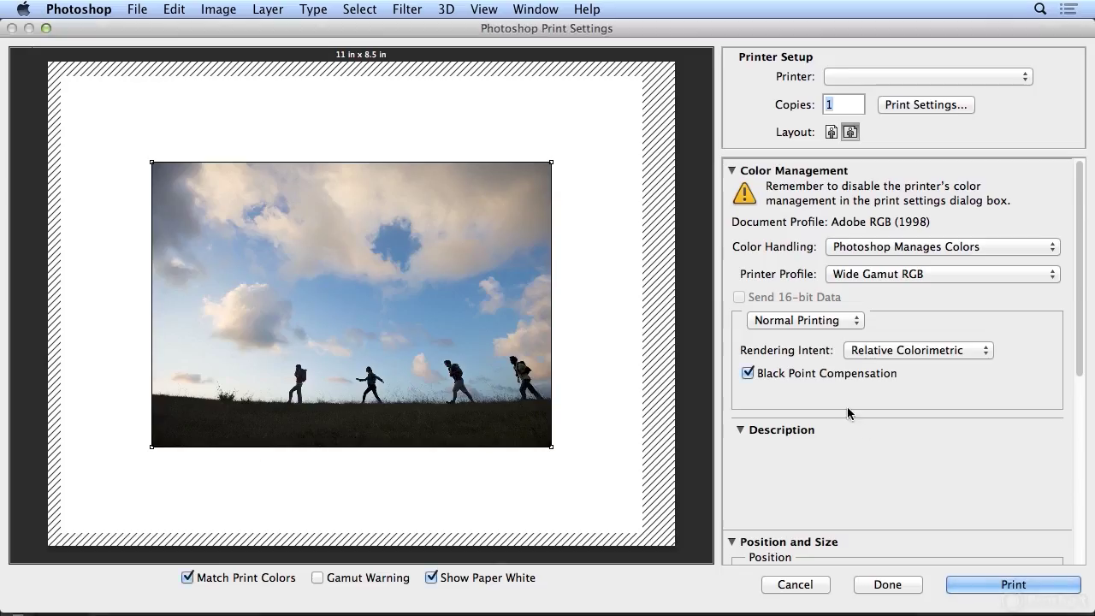
scroll(962, 423, "down", 5)
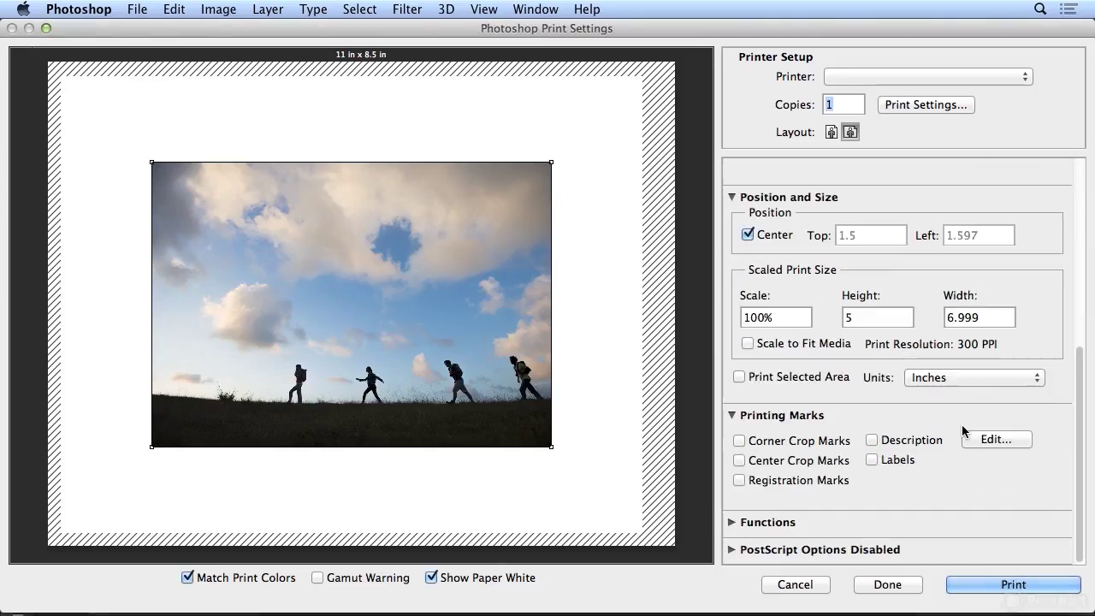
left_click(739, 376)
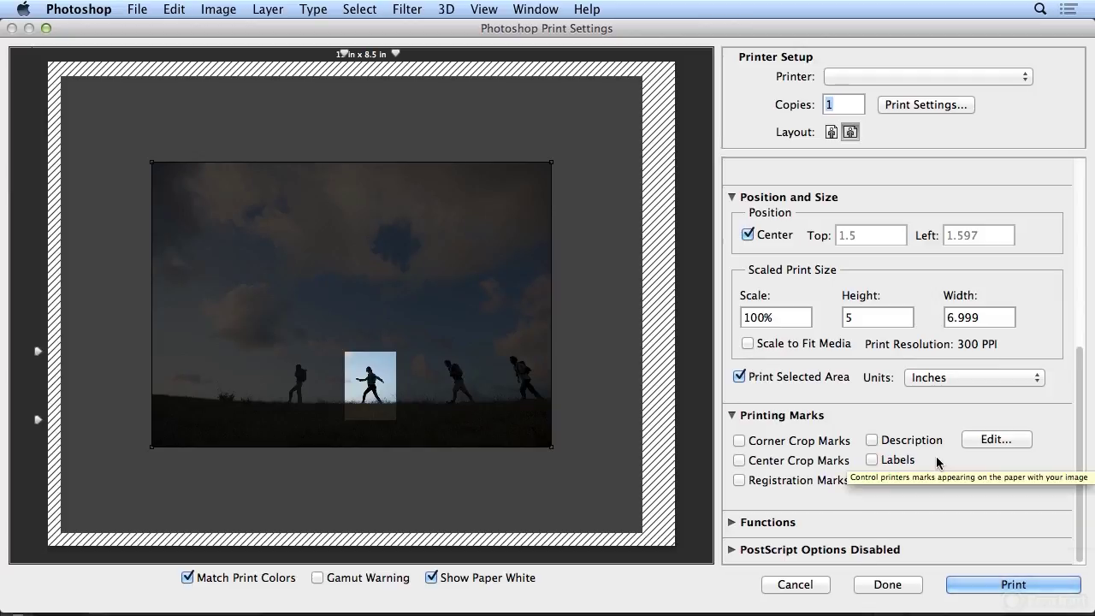
Review the Color Handling choices, keep Photoshop Manages Colors, and close the print settings keeping the changes.
scroll(1074, 402, "up", 5)
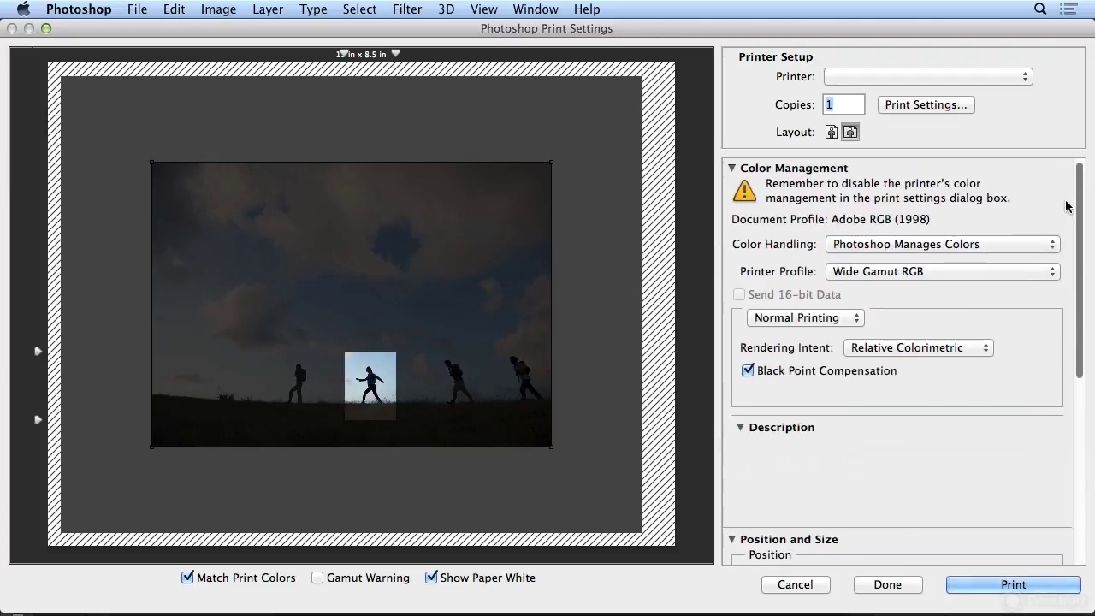
left_click(1017, 250)
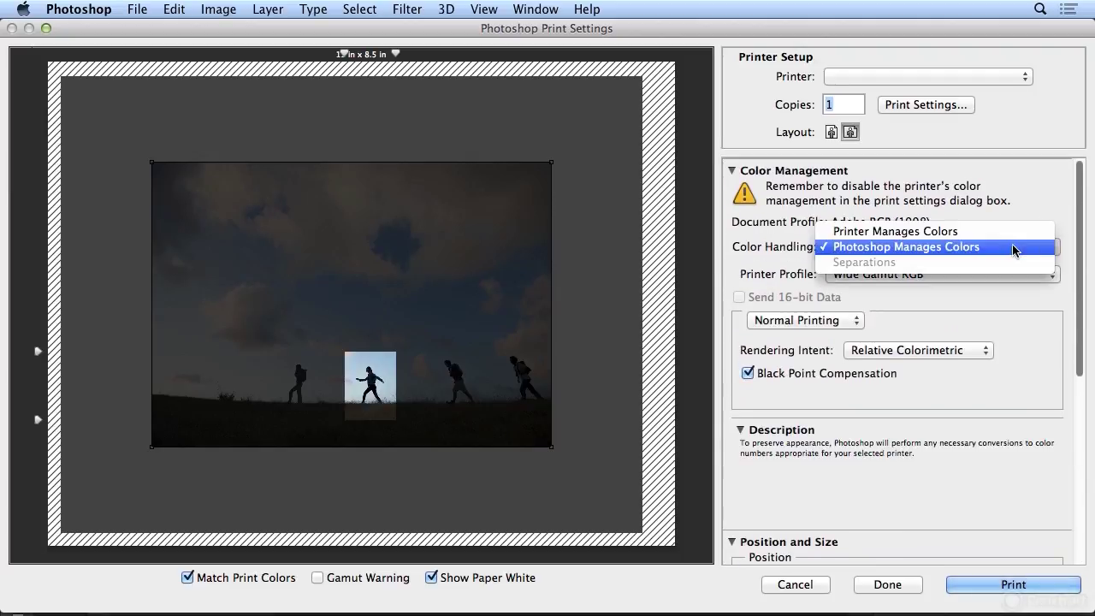
left_click(1064, 254)
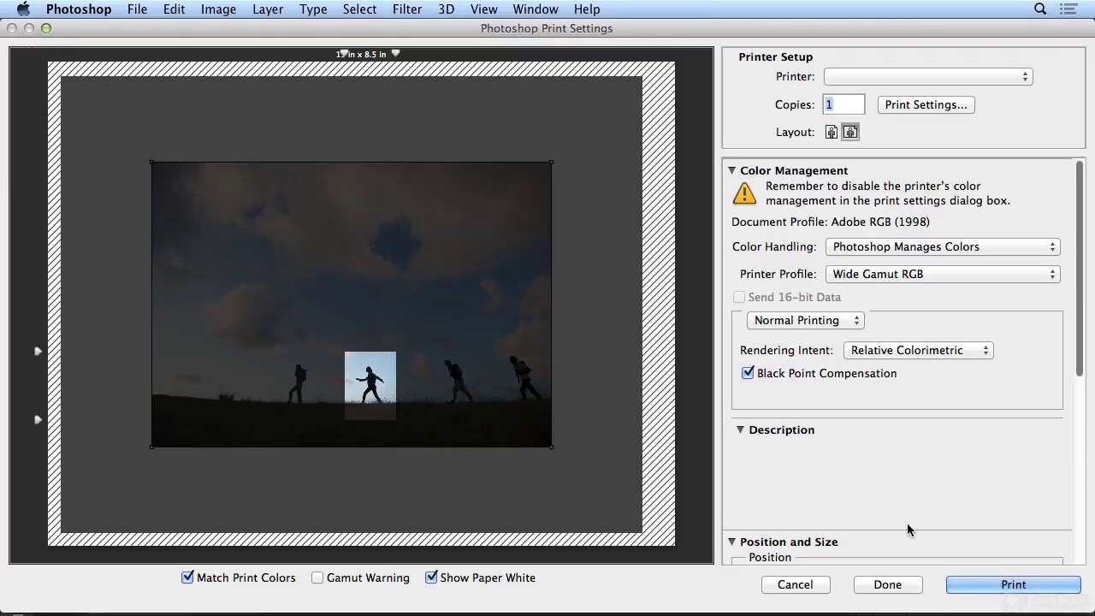
left_click(881, 588)
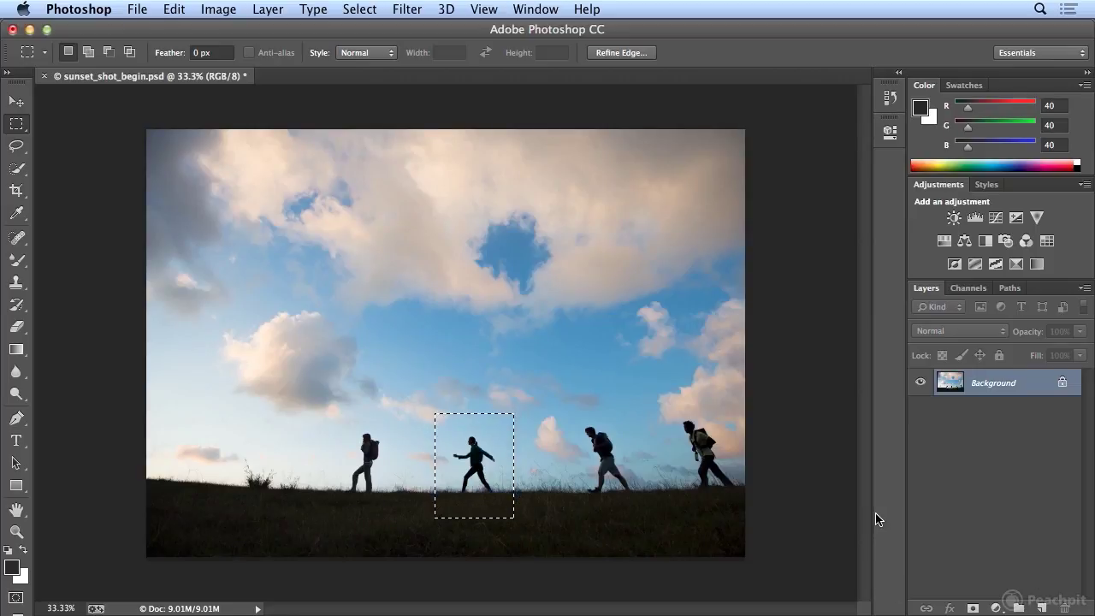